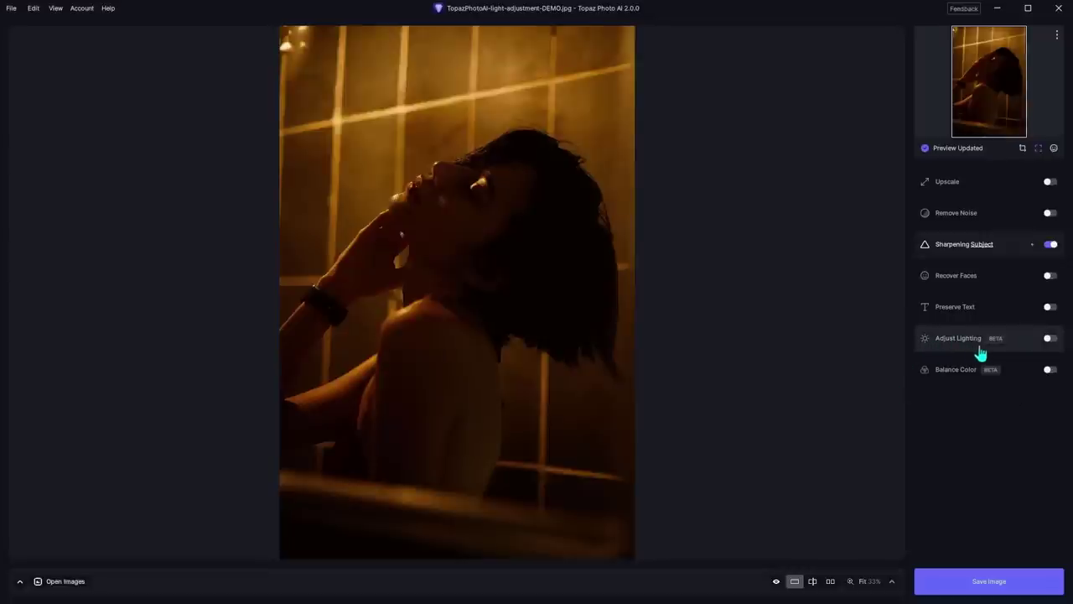
Step: Turn on Adjust Lighting at strength 21 and switch off Sharpening on the woman's photo
left_click(1051, 339)
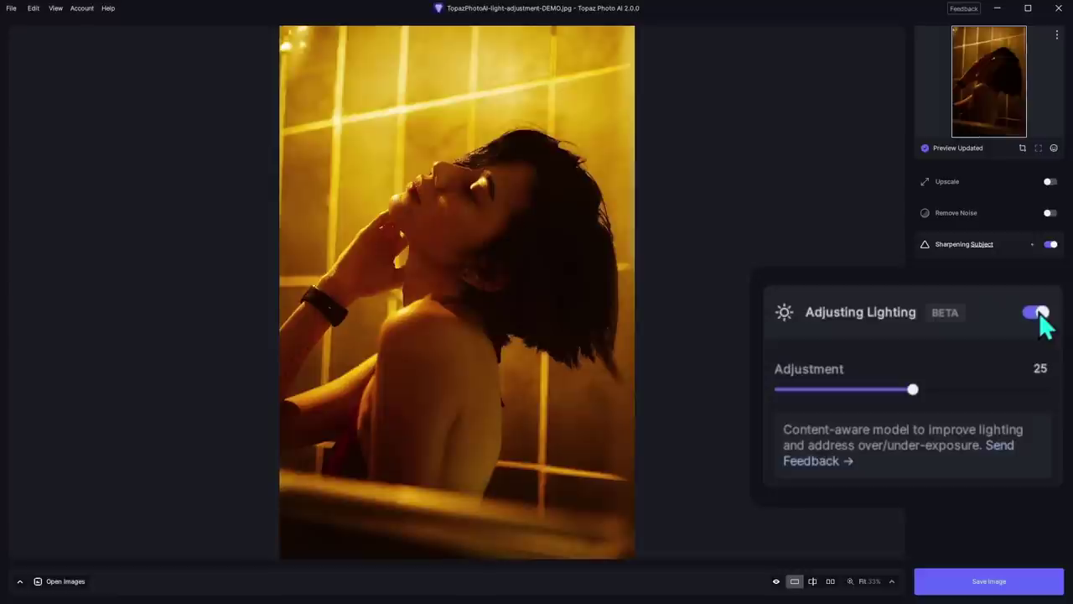
left_click_drag(993, 377, 970, 378)
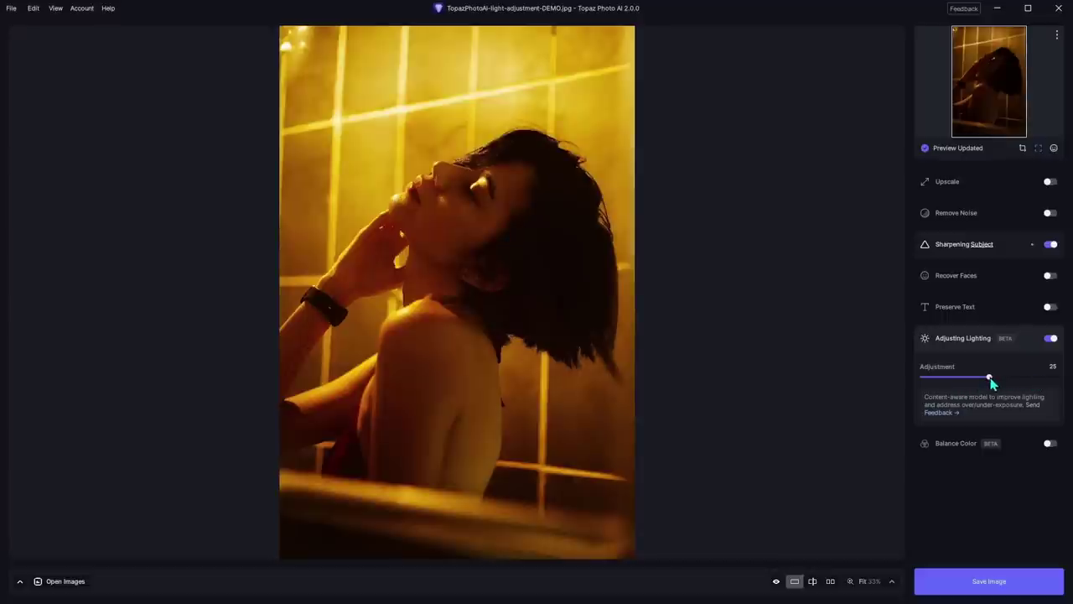
left_click_drag(991, 382, 1058, 386)
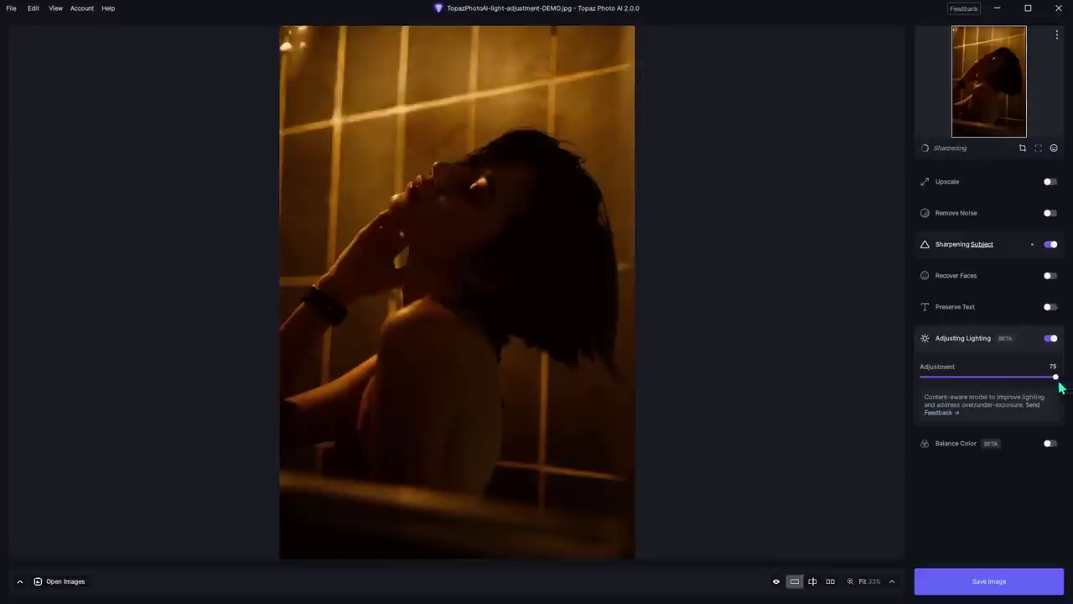
left_click(1050, 244)
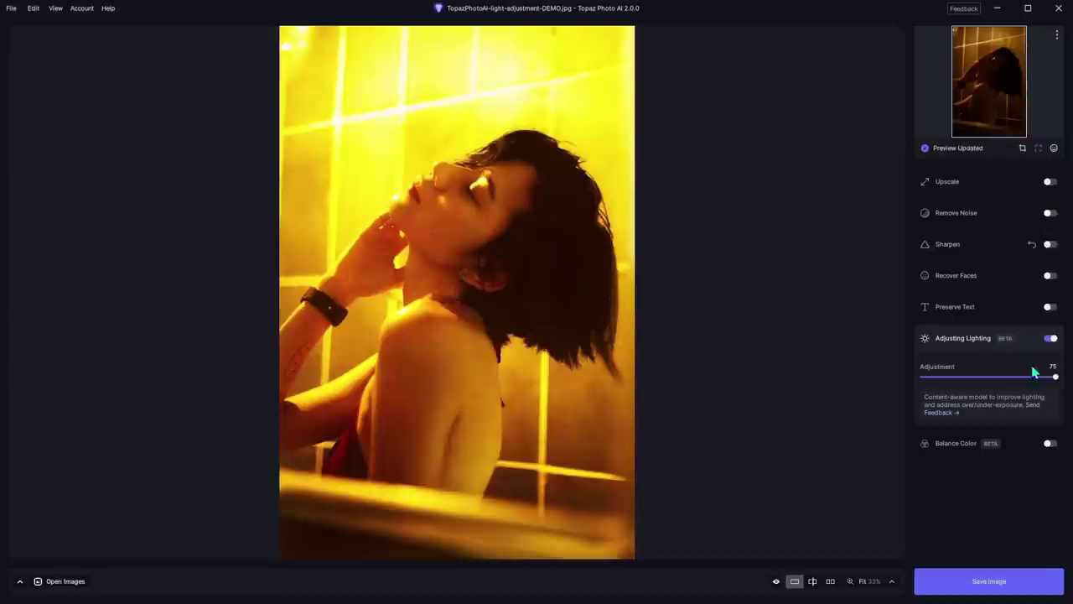
left_click_drag(1057, 383, 958, 384)
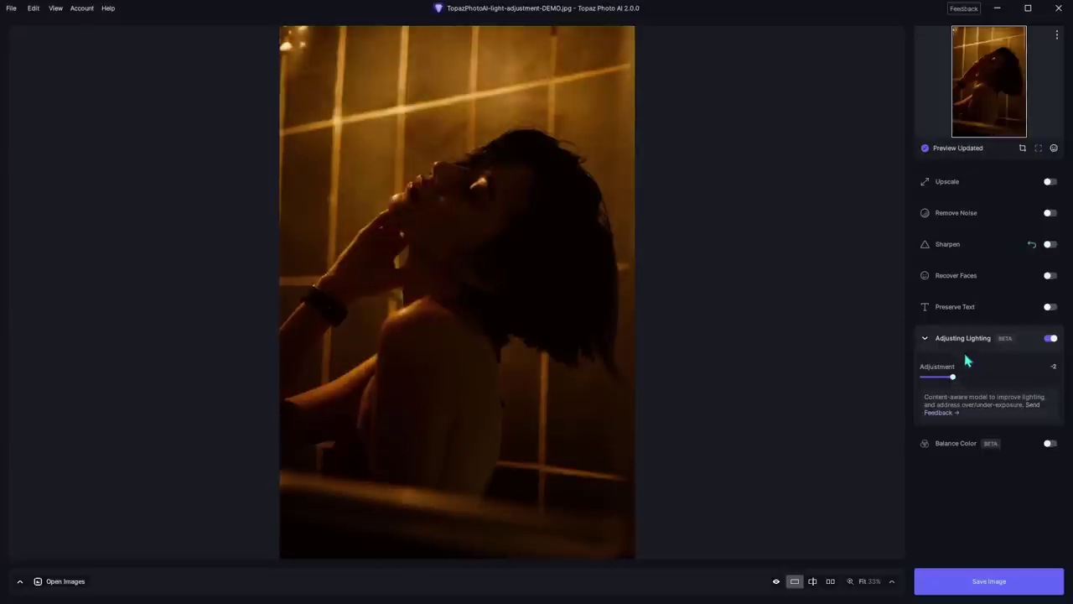
double_click(953, 378)
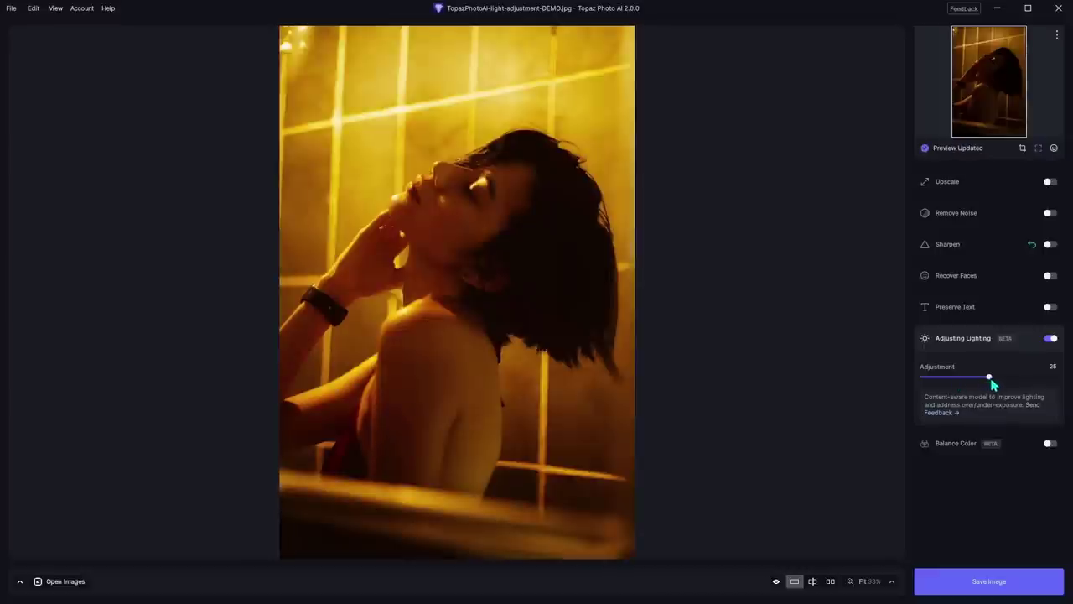
left_click_drag(992, 379, 983, 379)
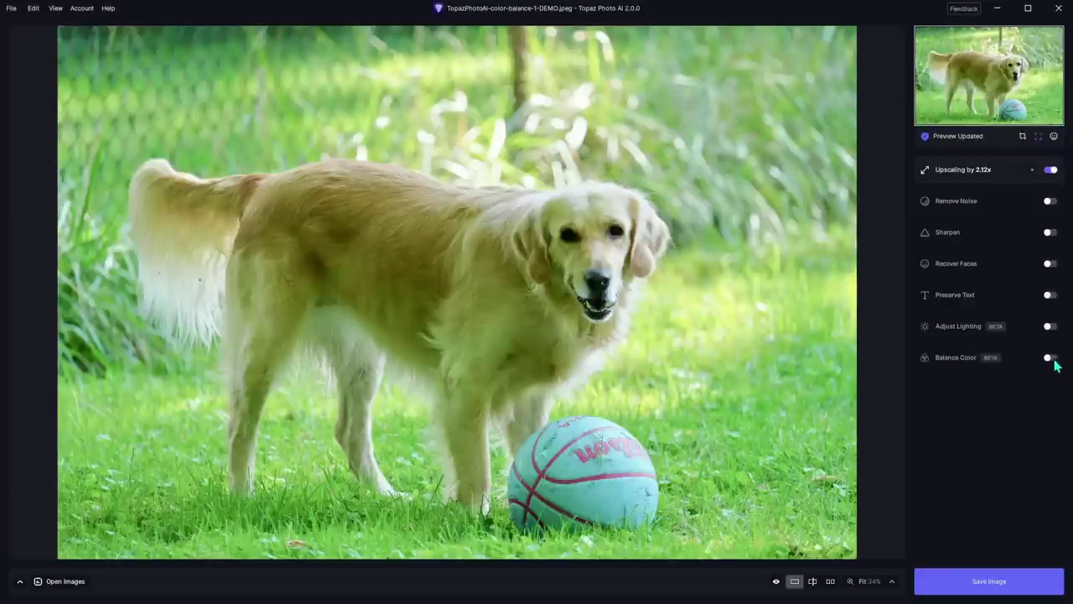
Step: Enable Balance Color with temperature 50 and opacity about 78, and turn Upscale off
left_click(1052, 358)
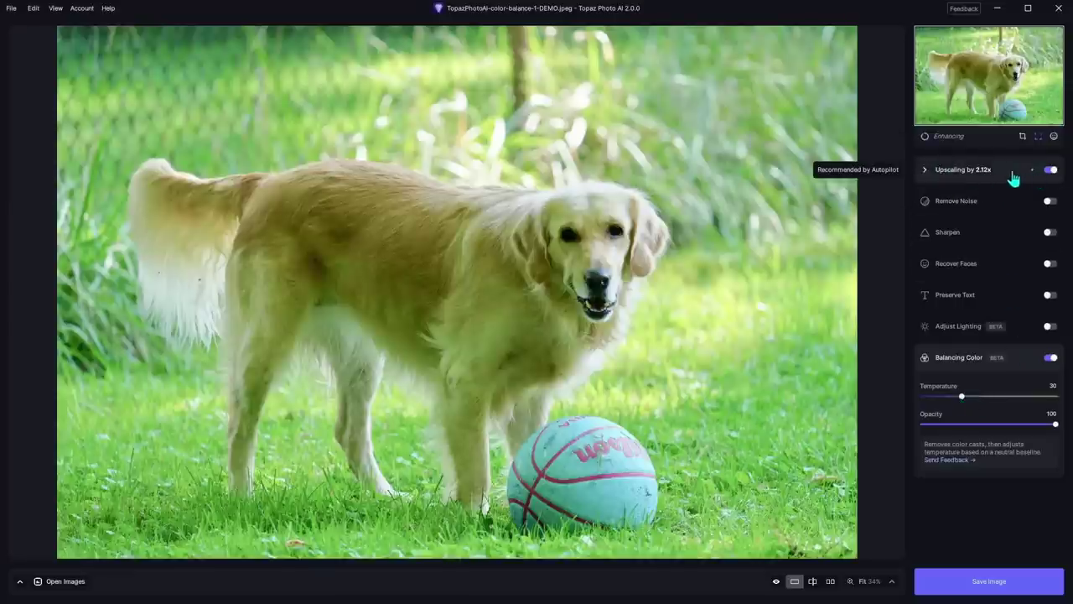
left_click(1050, 170)
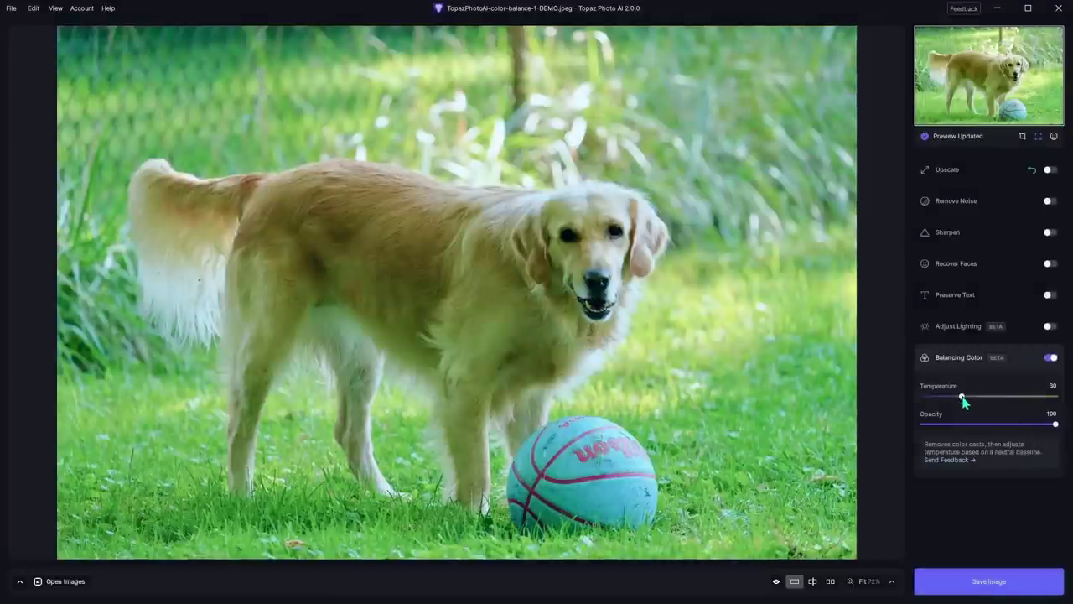
left_click_drag(964, 402, 1058, 409)
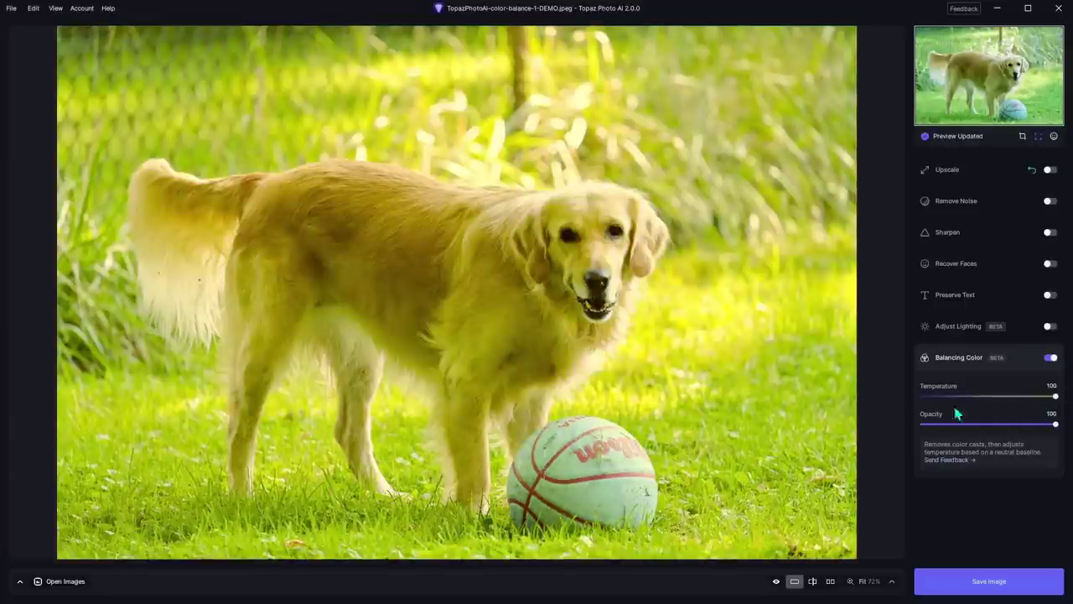
mouse_move(958, 414)
left_click(922, 400)
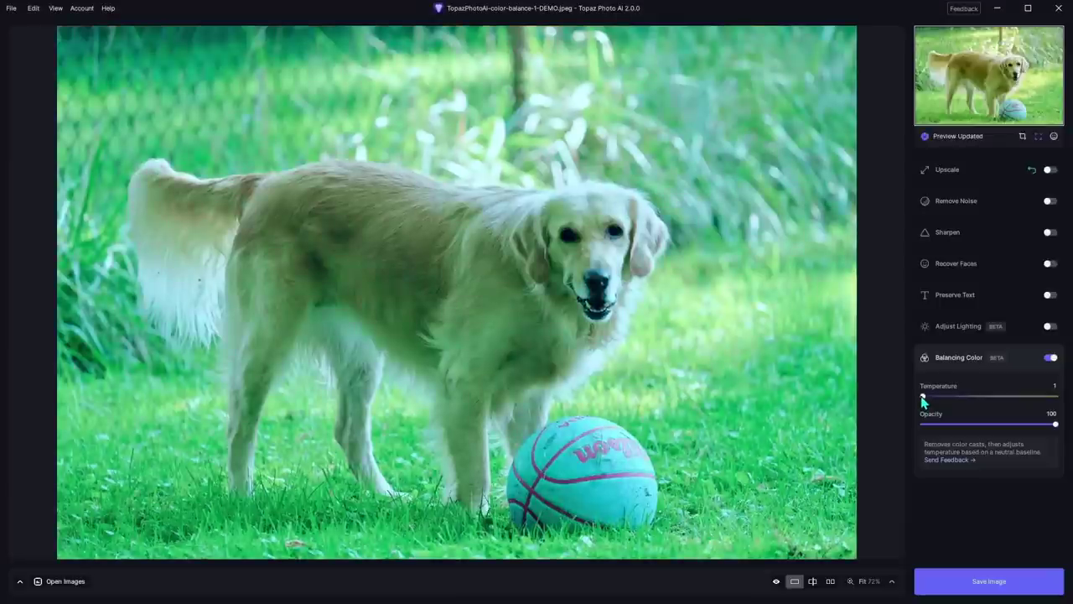
double_click(922, 400)
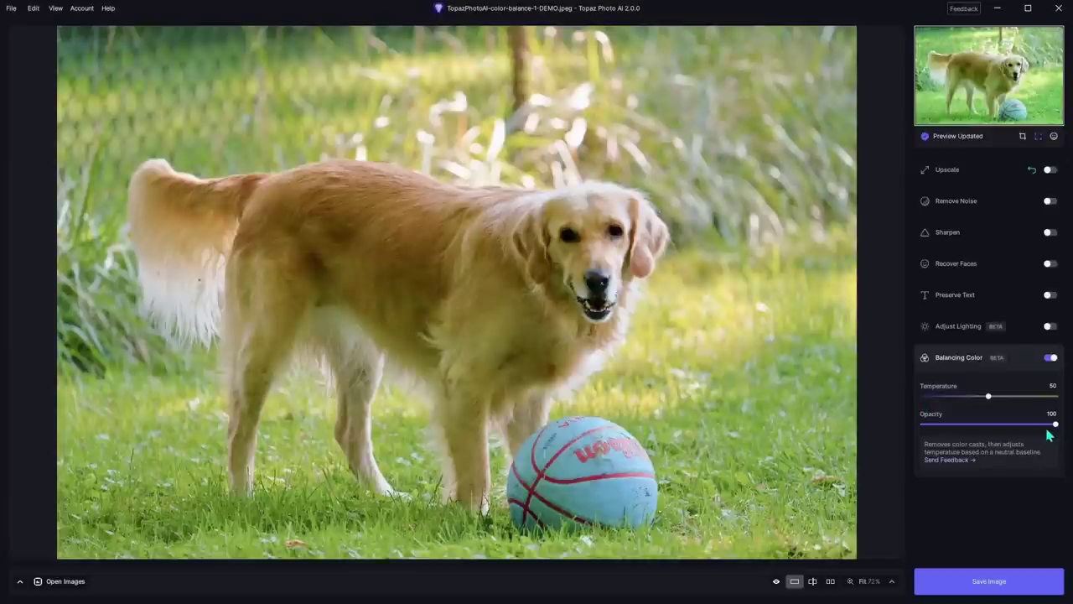
mouse_move(1055, 425)
left_mouse_down()
mouse_move(923, 426)
mouse_move(1027, 433)
left_mouse_up()
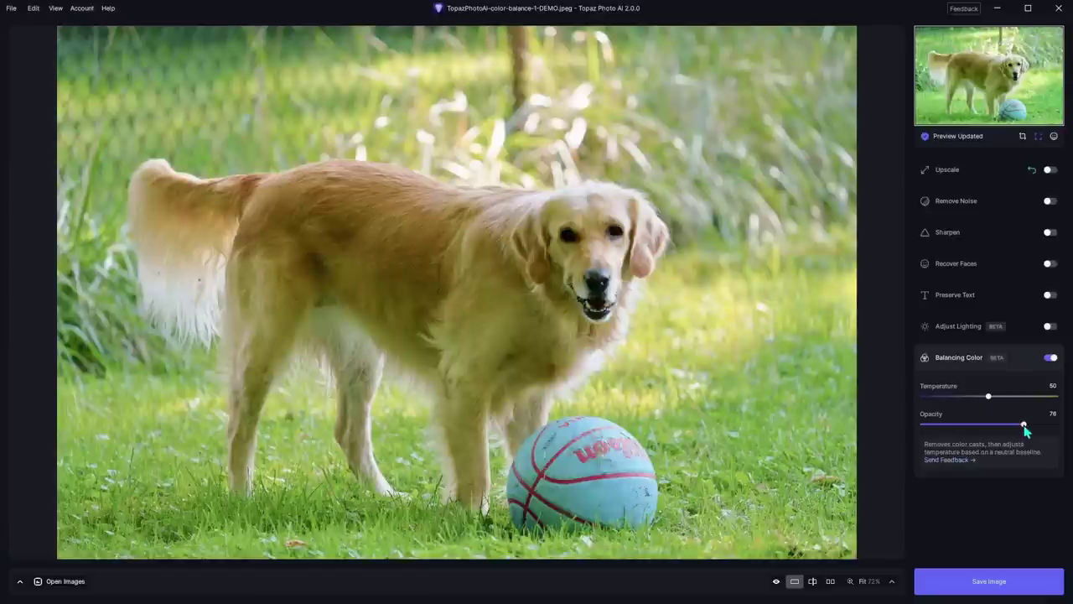
left_click_drag(1027, 433, 1065, 433)
left_click_drag(1057, 425, 1026, 425)
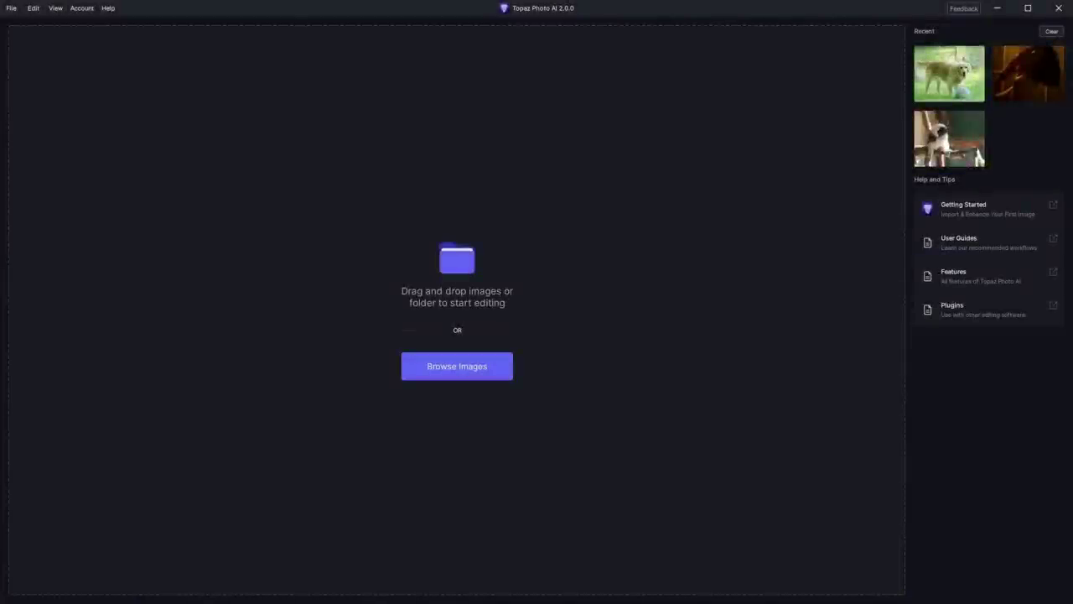
Step: Open the recent 25600ISO.CR3 monkey photo so Autopilot enables noise removal
left_click(951, 149)
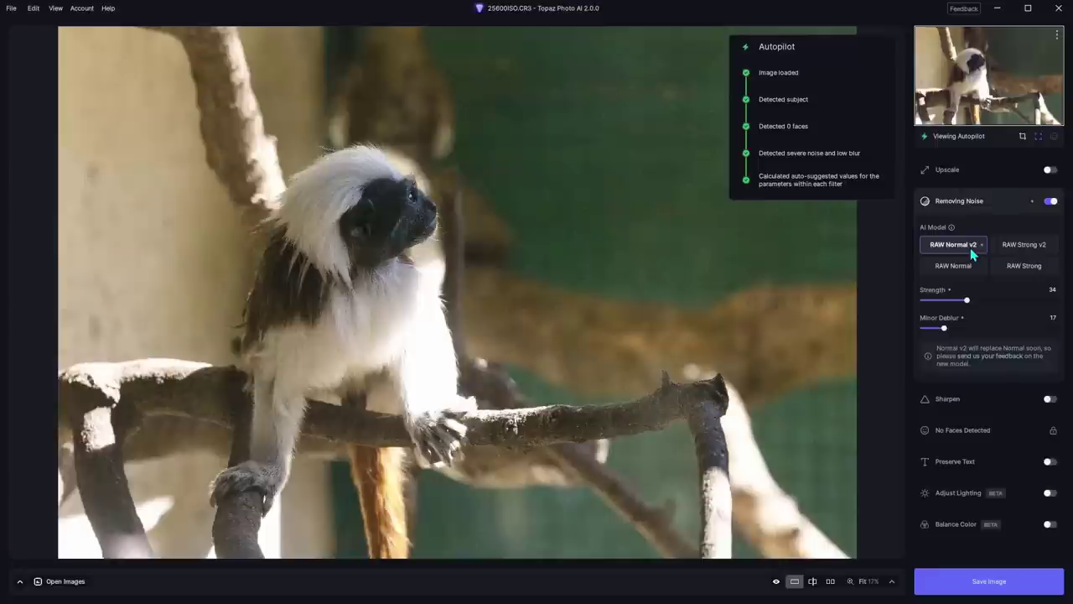
Step: Switch noise removal to RAW Strong v2 and inspect the monkey's face at 100% zoom
left_click(1025, 245)
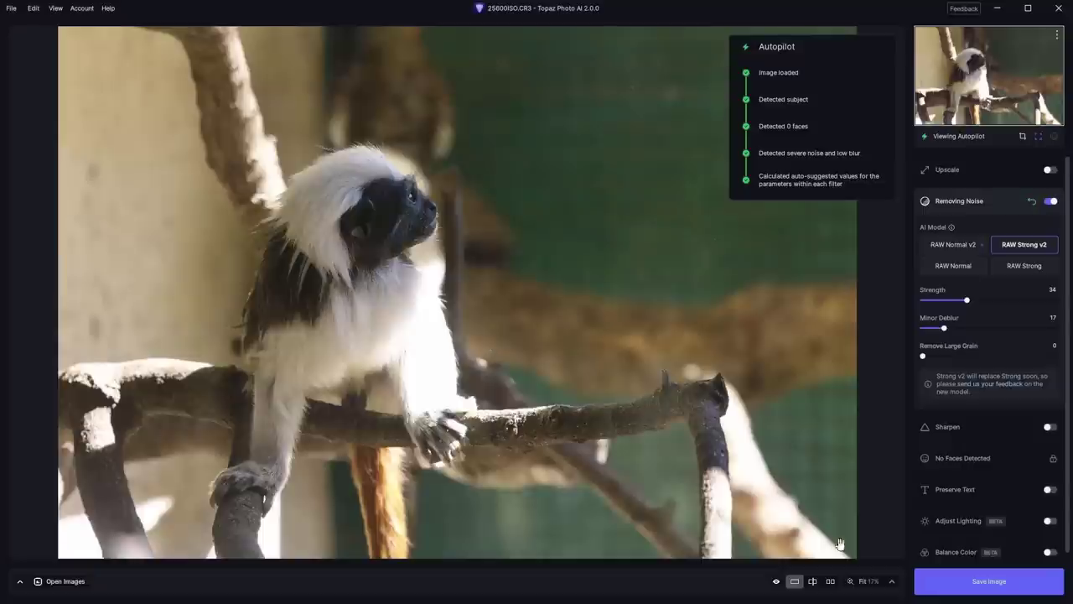
left_click(891, 582)
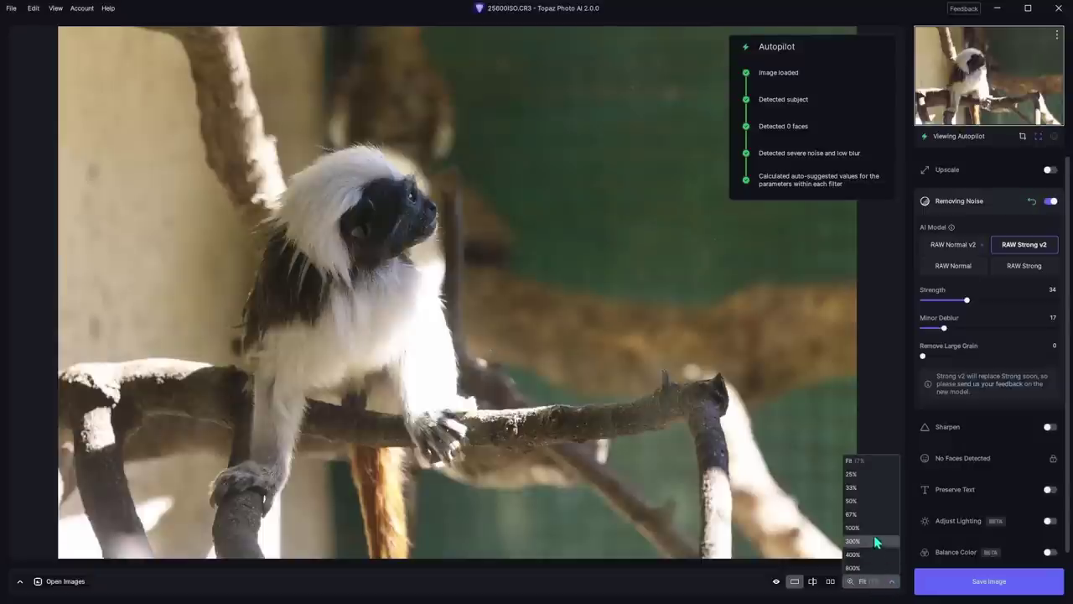
left_click(867, 528)
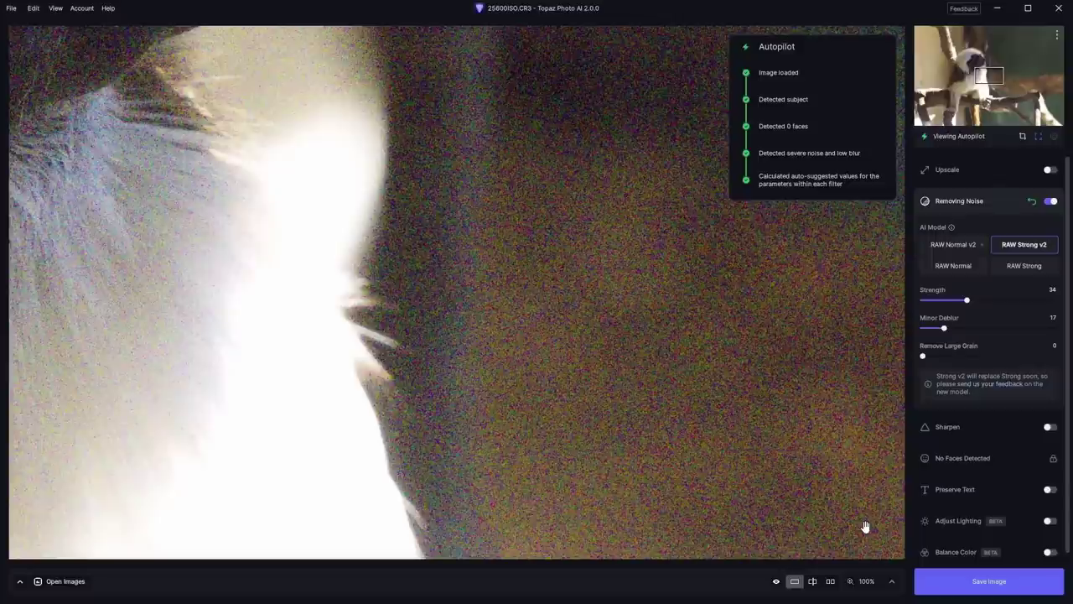
left_click(980, 71)
left_click_drag(980, 71, 973, 61)
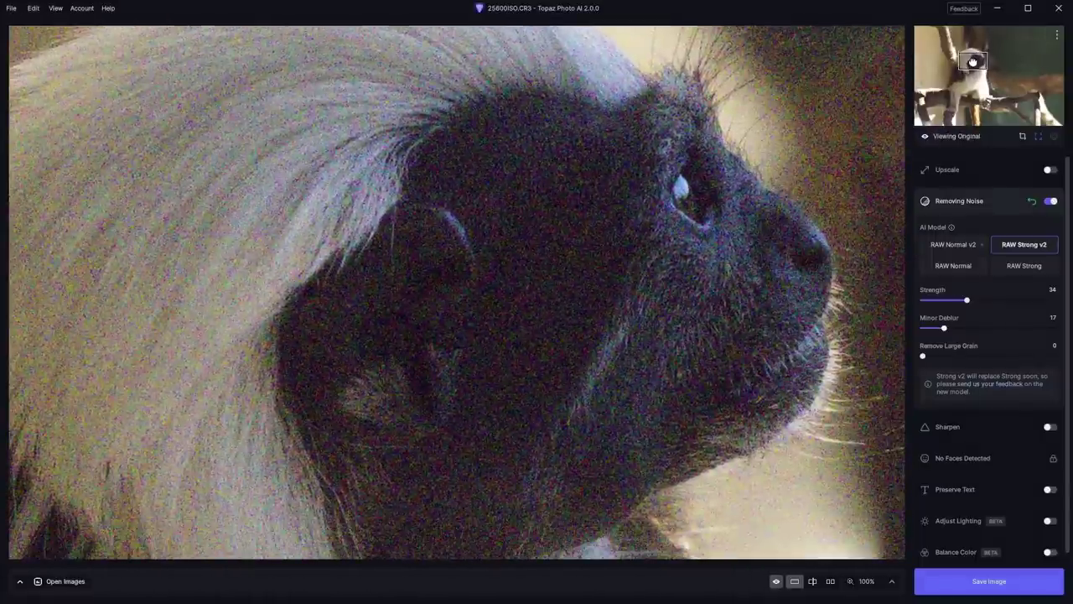
left_click_drag(973, 62, 974, 61)
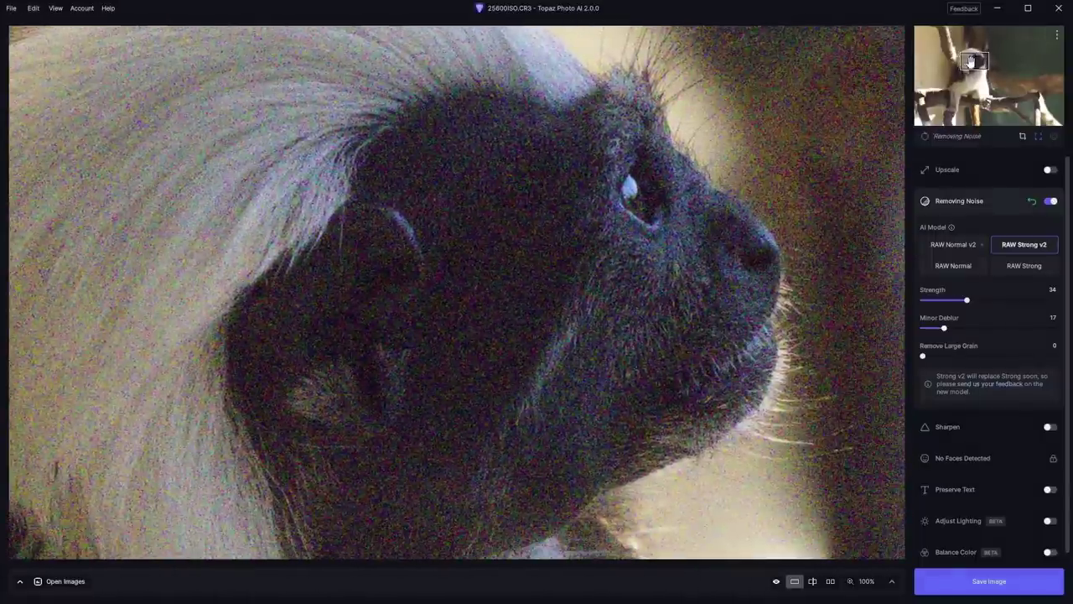
left_click(813, 581)
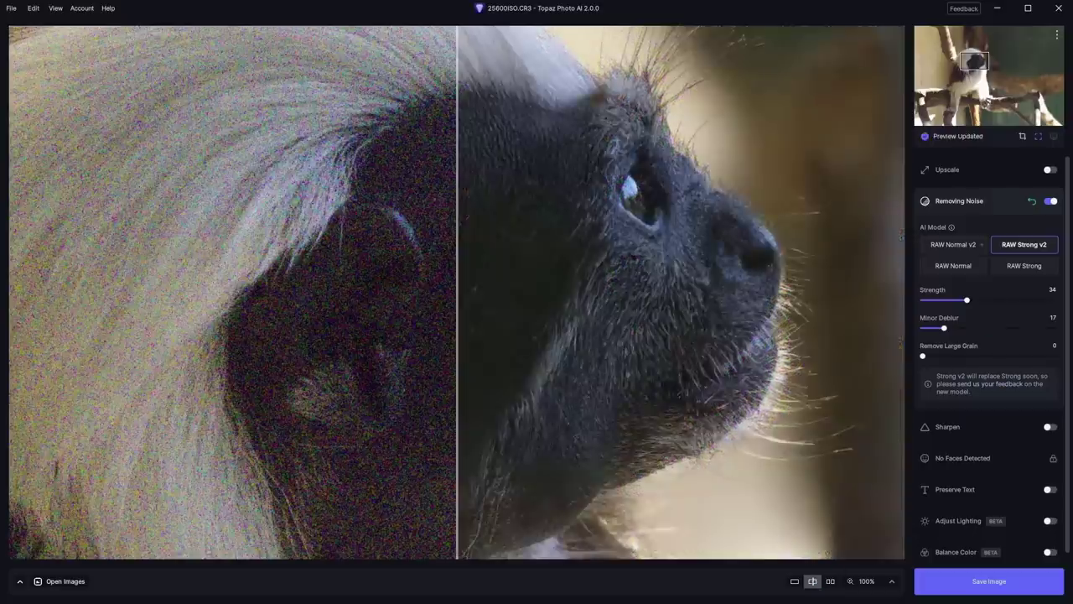
mouse_move(455, 386)
left_mouse_down()
mouse_move(767, 363)
mouse_move(317, 274)
mouse_move(765, 288)
mouse_move(526, 126)
left_mouse_up()
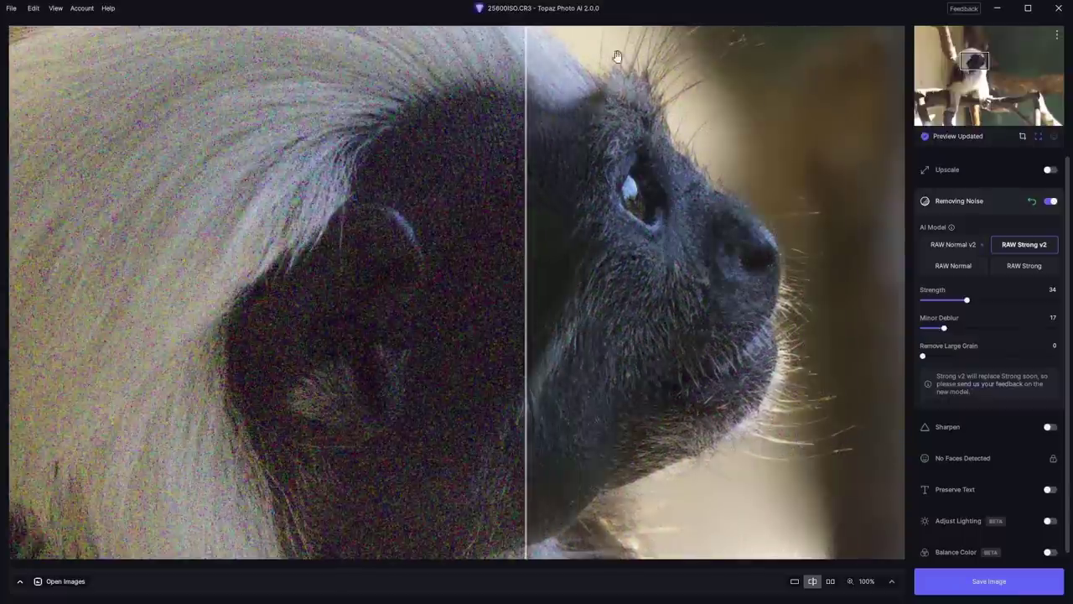
mouse_move(526, 463)
left_mouse_down()
mouse_move(810, 462)
mouse_move(605, 453)
mouse_move(531, 389)
mouse_move(472, 464)
mouse_move(243, 443)
mouse_move(182, 426)
left_mouse_up()
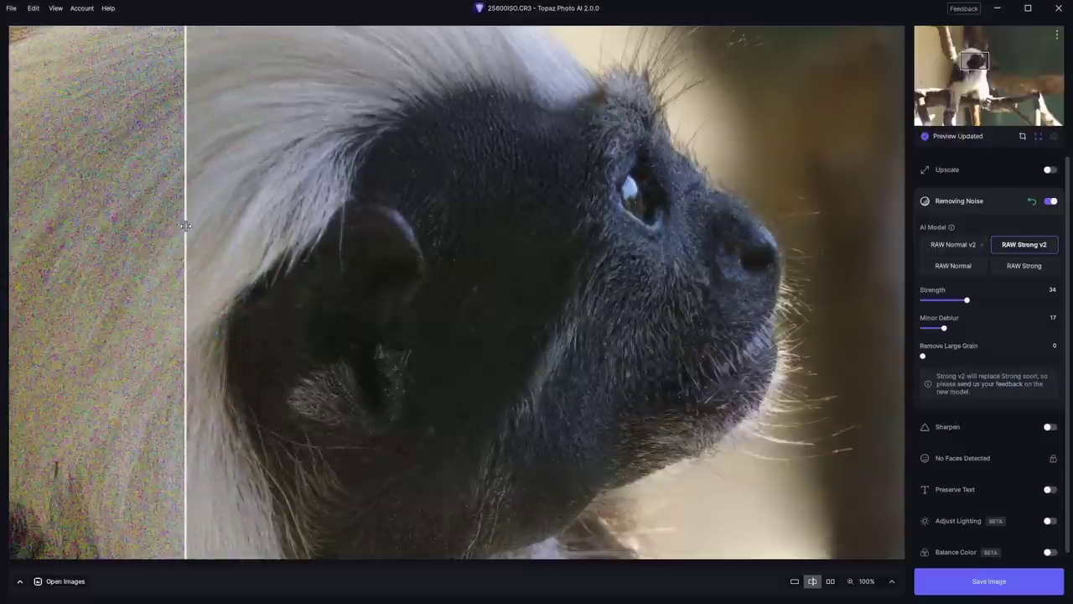
left_click_drag(185, 226, 562, 242)
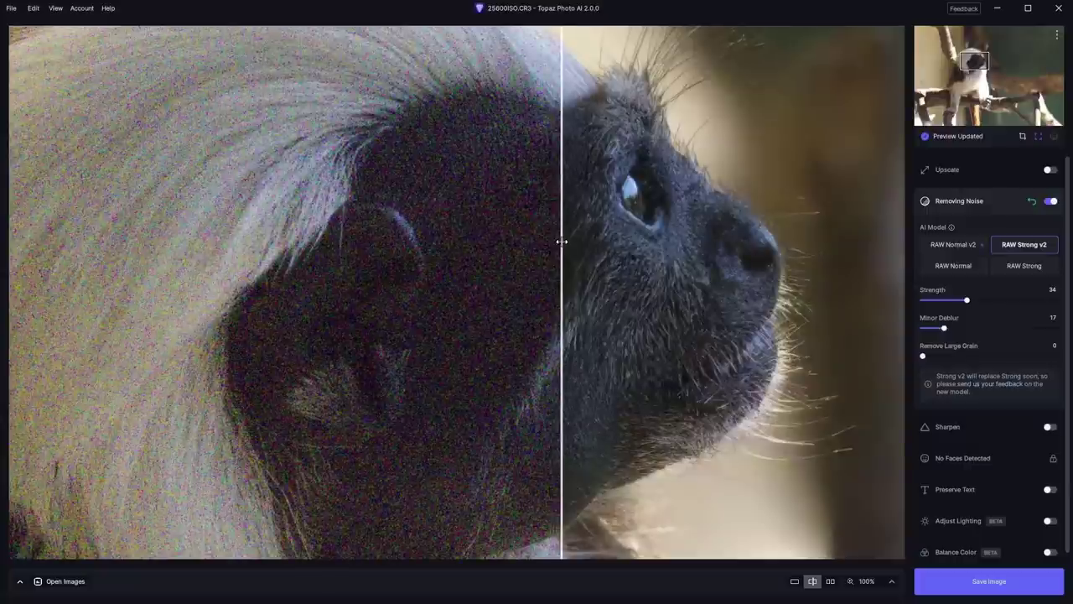
mouse_move(561, 168)
left_mouse_down()
mouse_move(383, 154)
mouse_move(301, 160)
left_mouse_up()
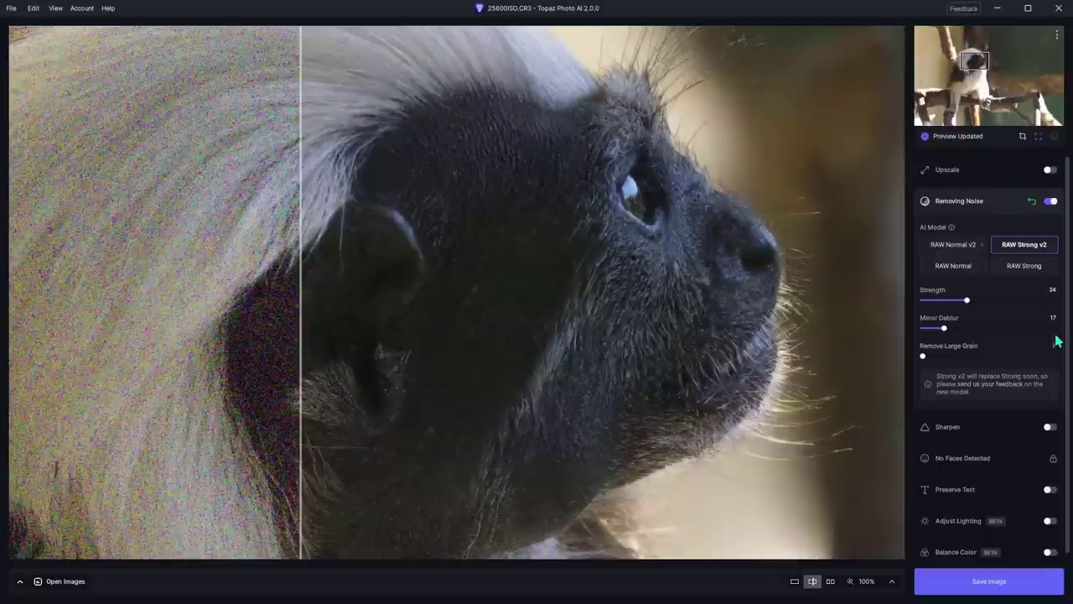
Step: Enable subject sharpening with the Standard v2 model, then bring up the Autopilot preferences
left_click(939, 206)
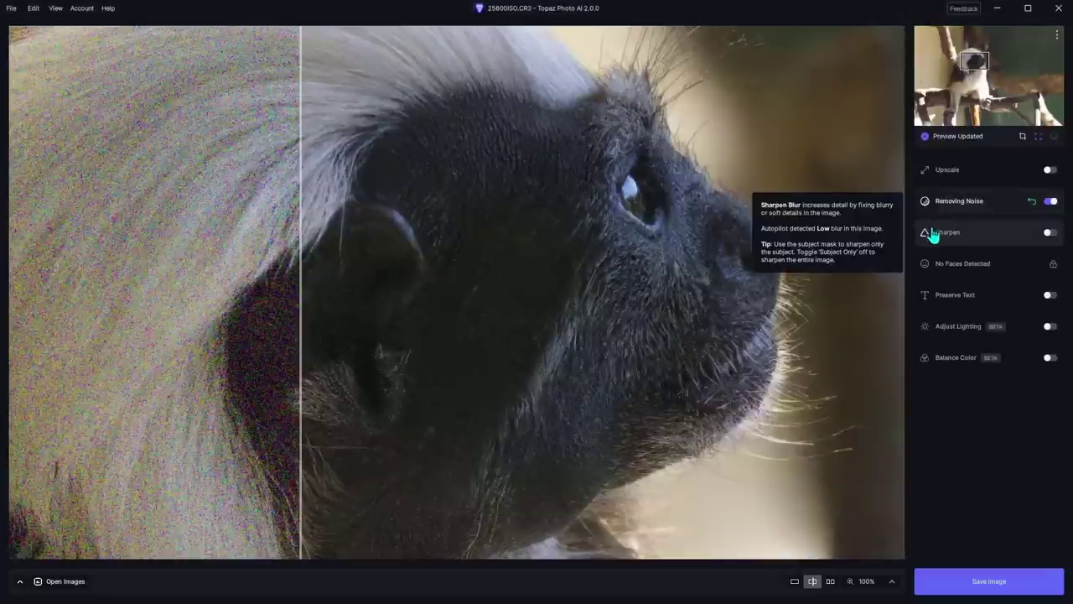
mouse_move(947, 427)
left_click(929, 241)
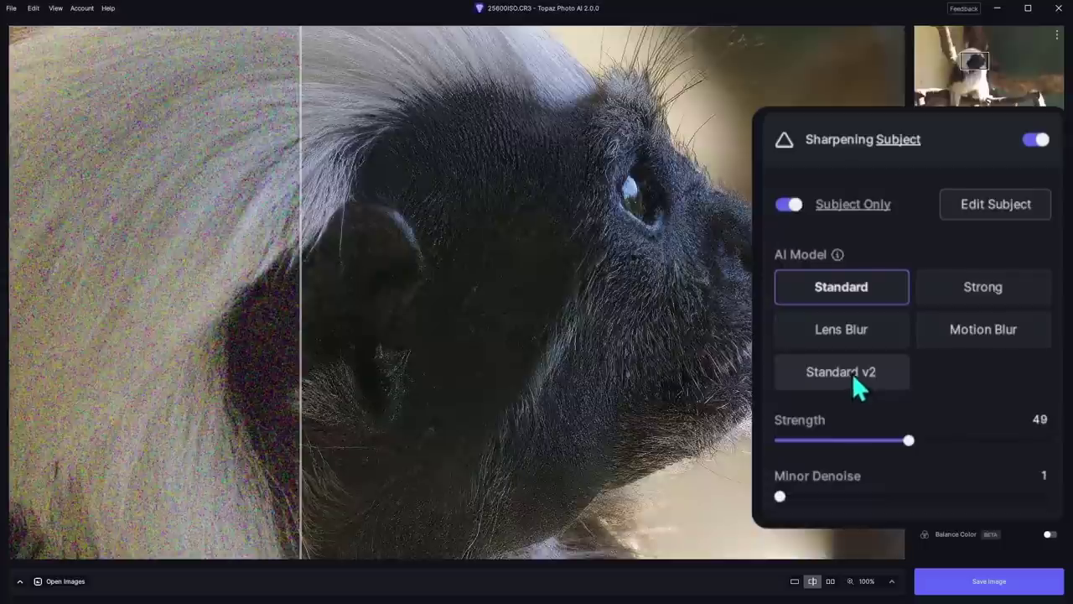
left_click(853, 377)
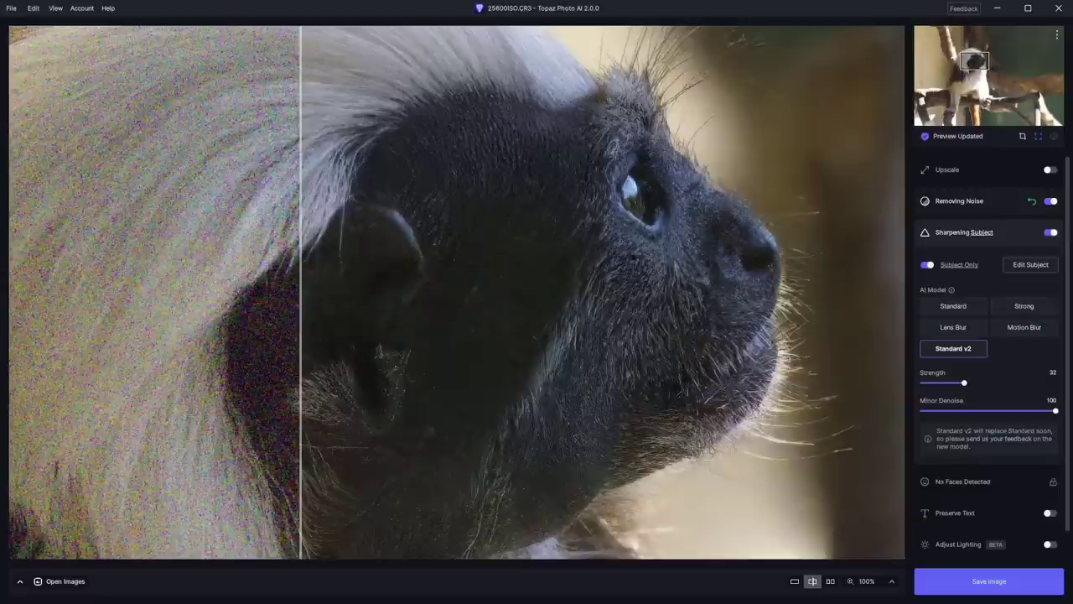
left_click(1057, 35)
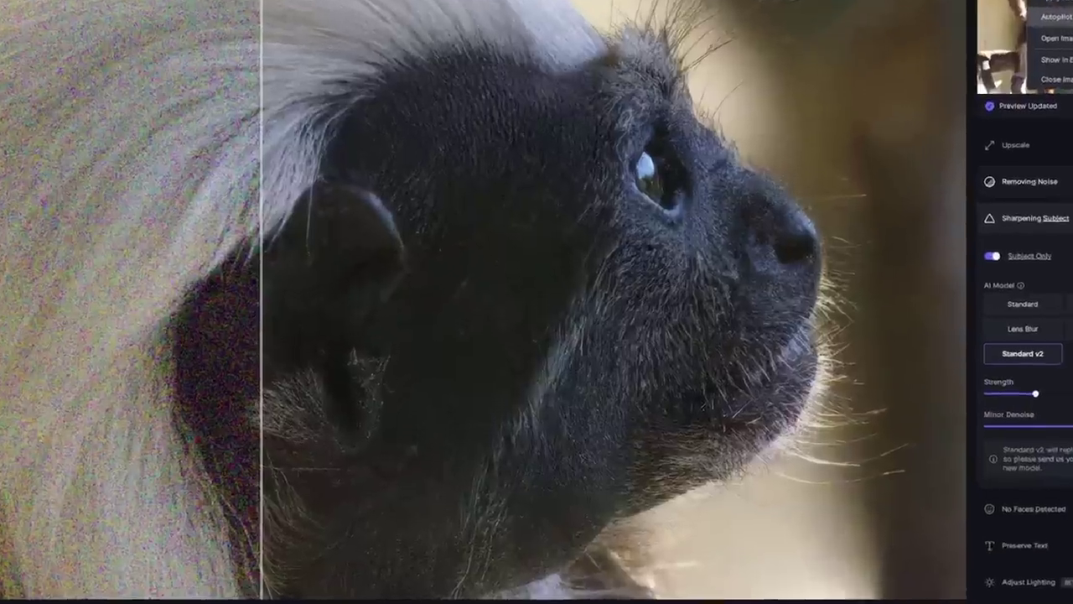
left_click(1055, 16)
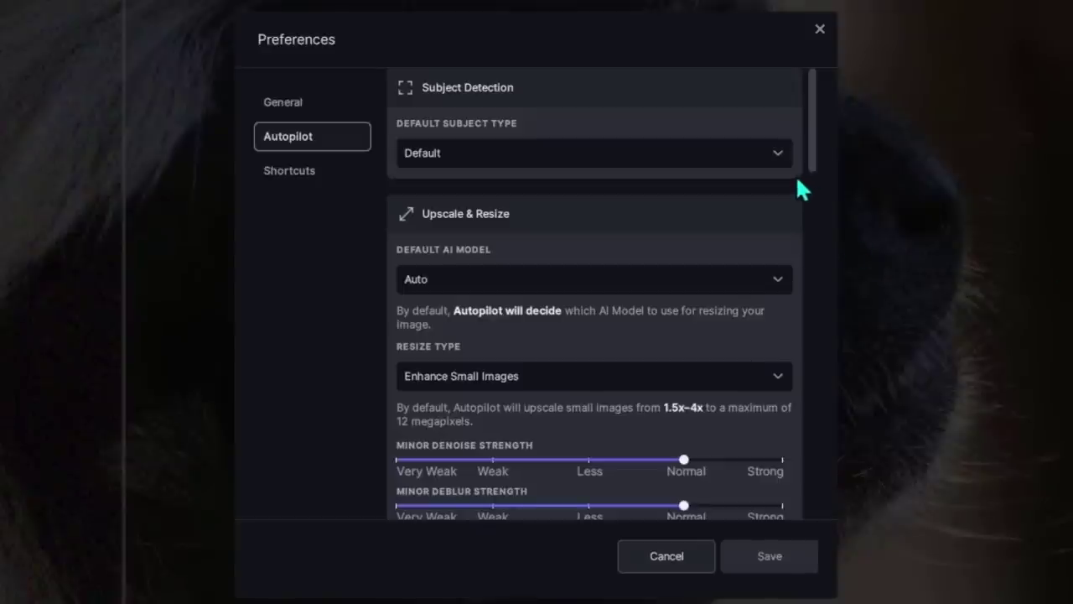
mouse_move(820, 162)
left_mouse_down()
mouse_move(801, 416)
mouse_move(805, 537)
left_mouse_up()
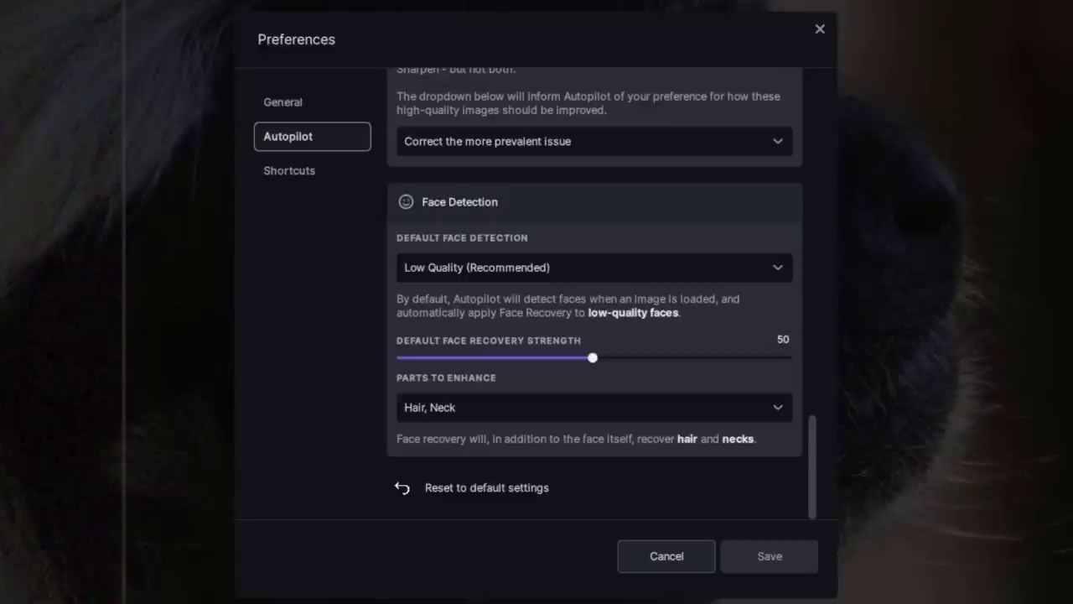
left_click(777, 144)
left_click(778, 151)
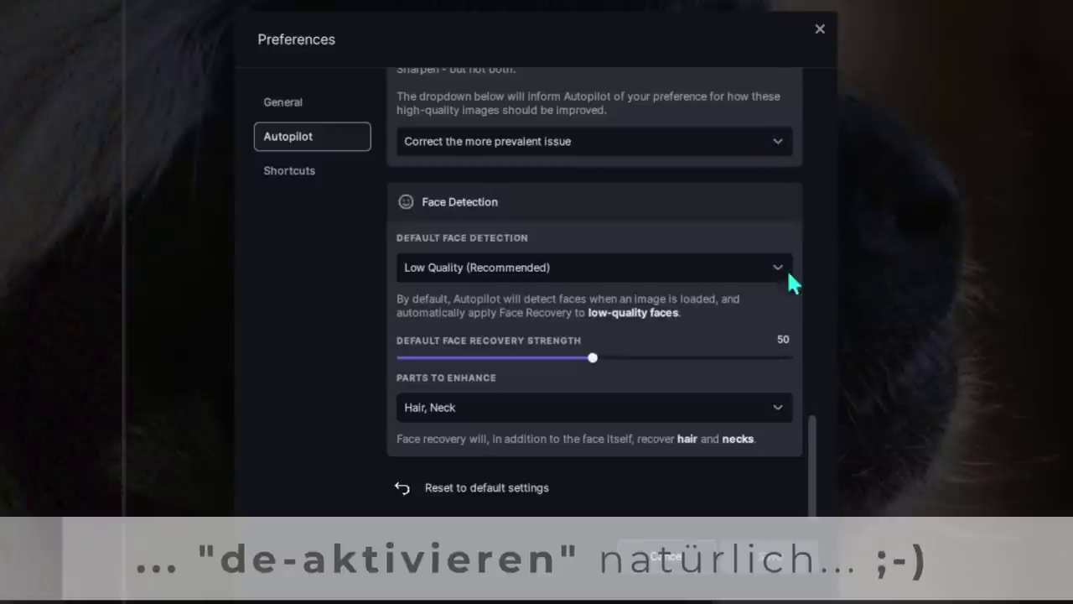
Step: Set the Autopilot Default Subject Type to None
left_click_drag(813, 436, 826, 125)
scroll(826, 126, "up", 3)
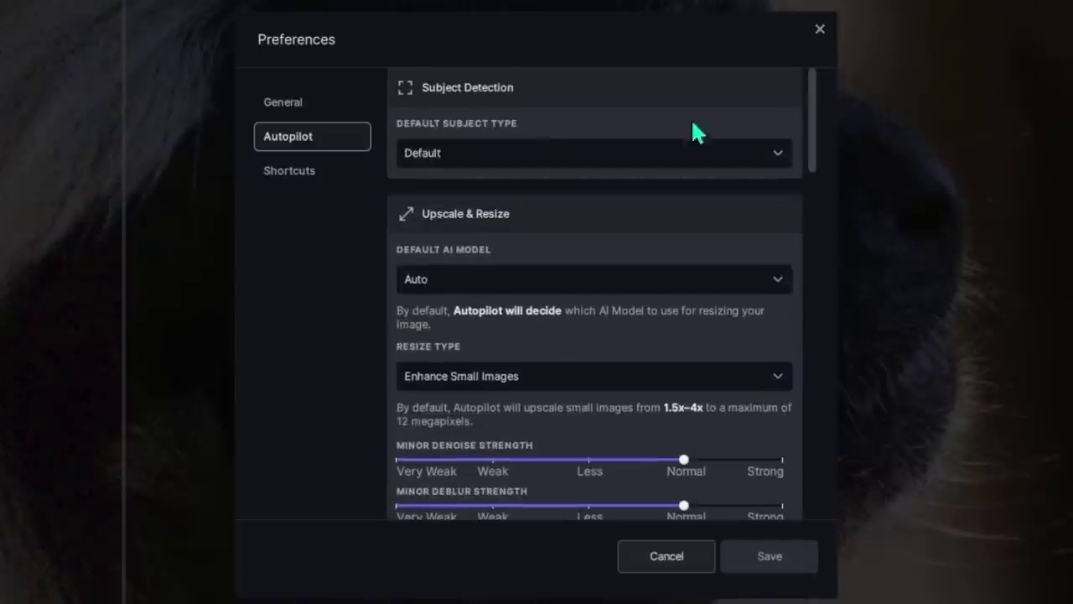
left_click(777, 152)
left_click(435, 281)
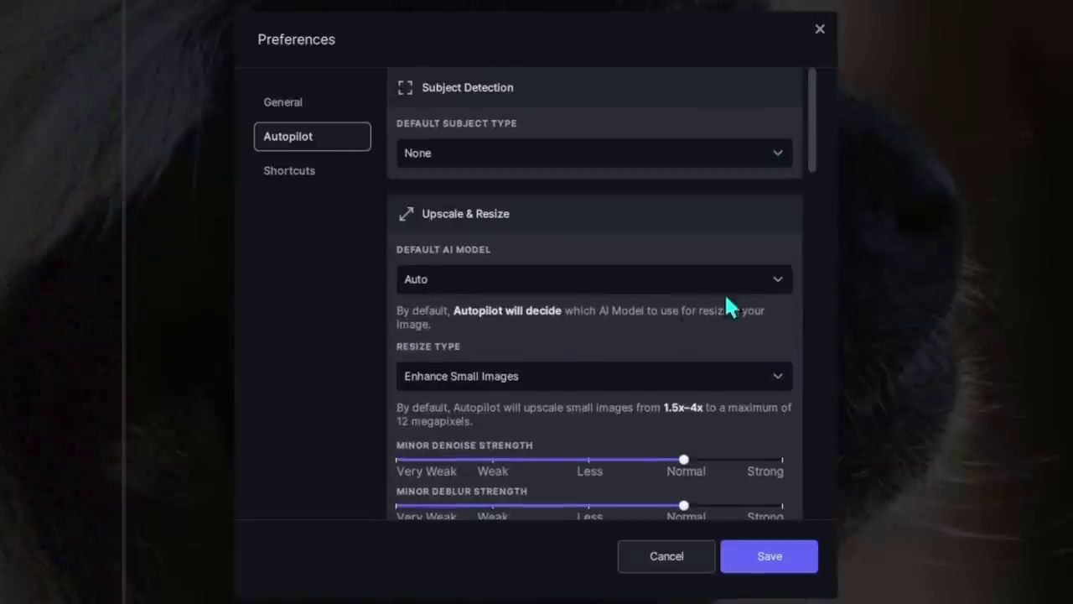
Step: Set non-RAW Remove Noise to Always Off and close Preferences
scroll(818, 197, "down", 2)
scroll(815, 218, "down", 3)
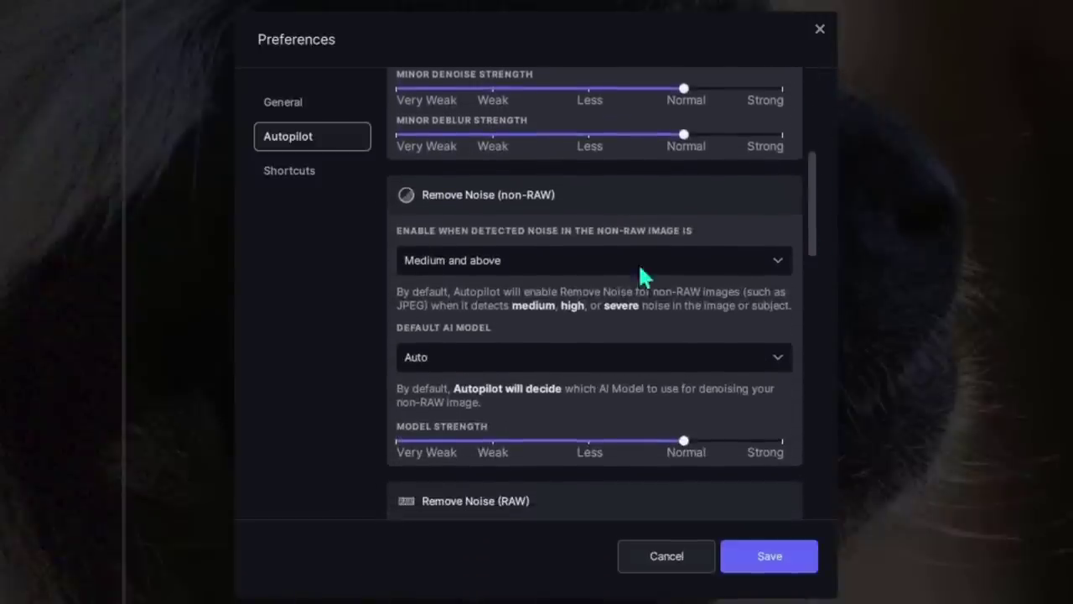
left_click(779, 262)
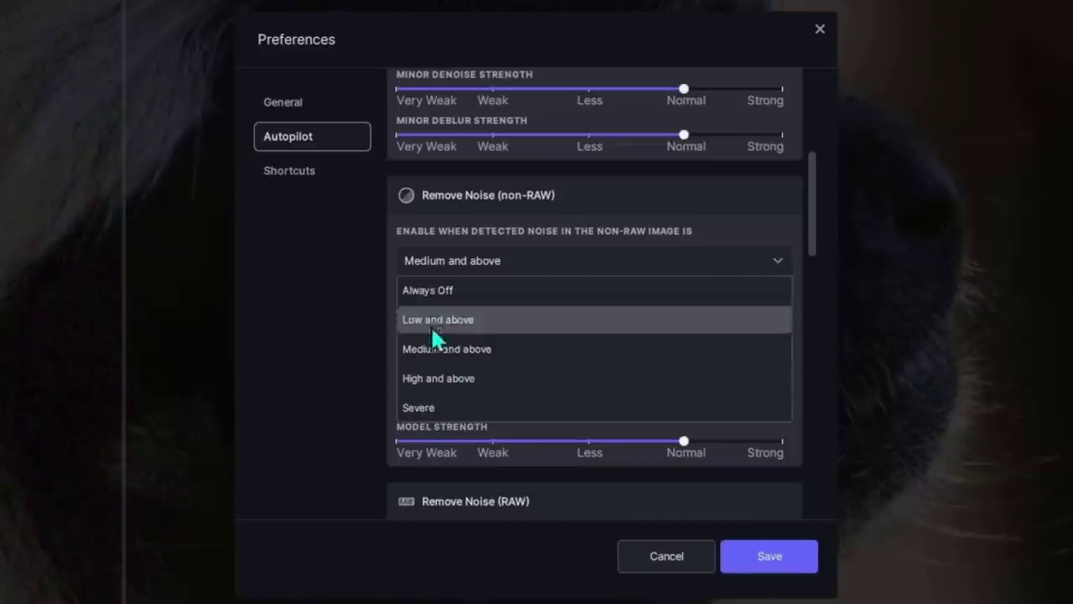
left_click(442, 291)
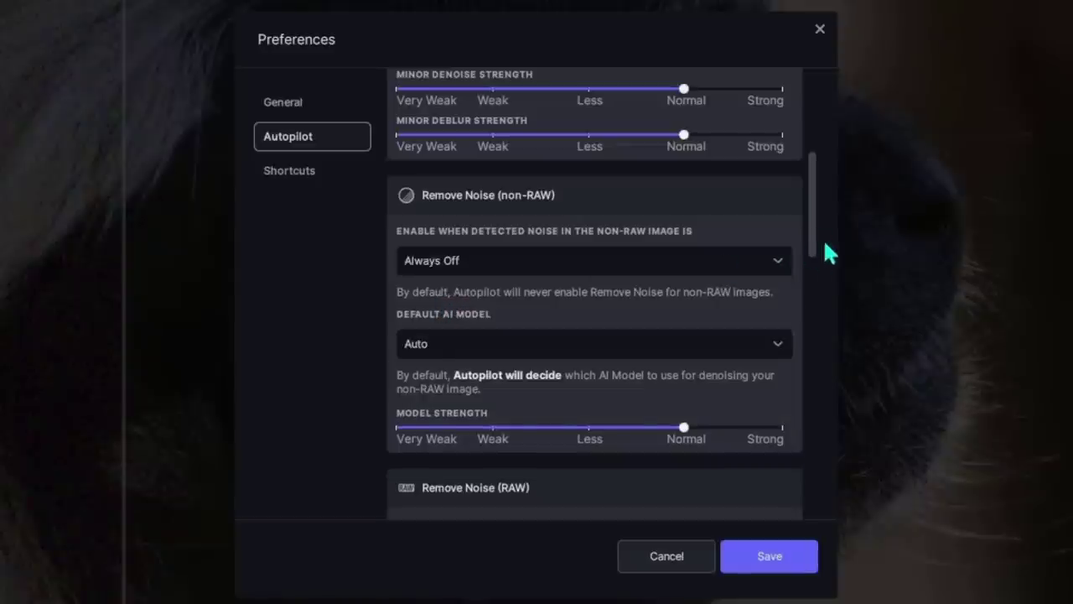
scroll(818, 254, "down", 2)
scroll(822, 281, "down", 2)
scroll(818, 294, "down", 1)
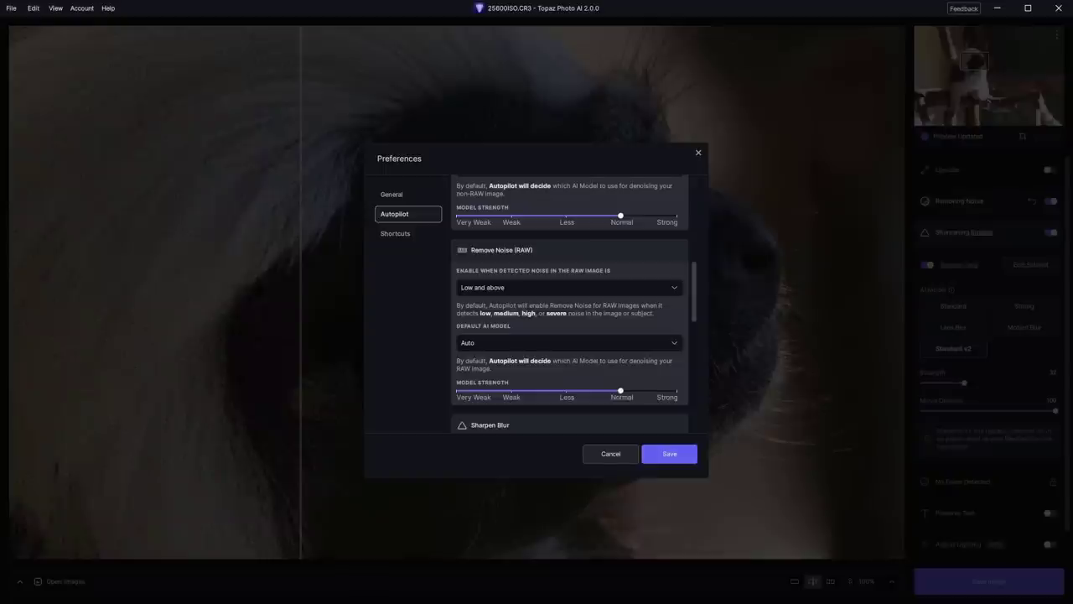
left_click(698, 152)
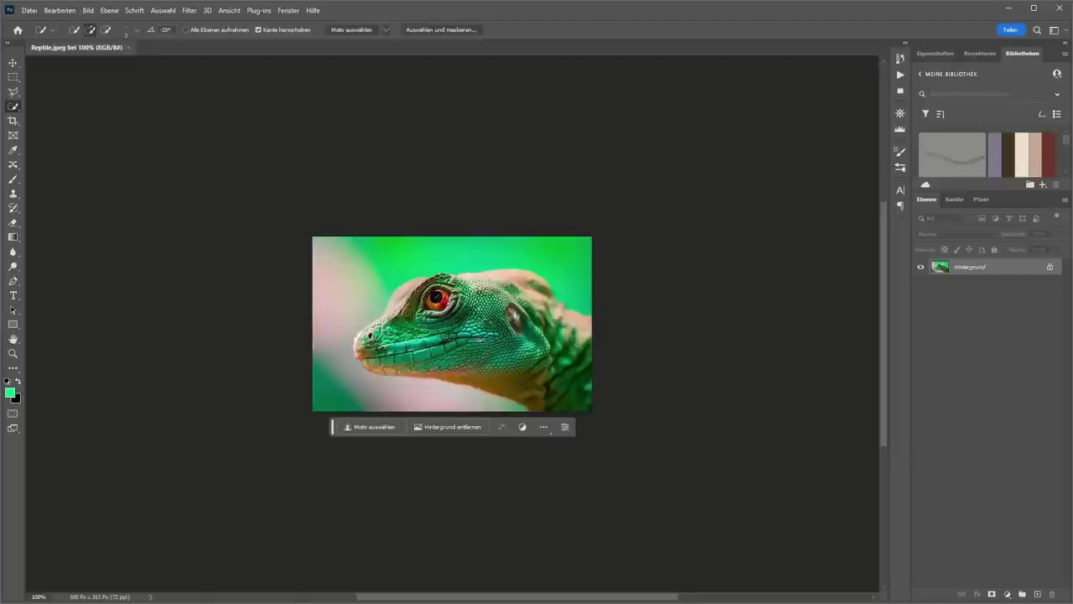
Step: Launch the Topaz Photo AI plugin on Reptile.jpeg via Datei > Automatisieren
left_click(29, 10)
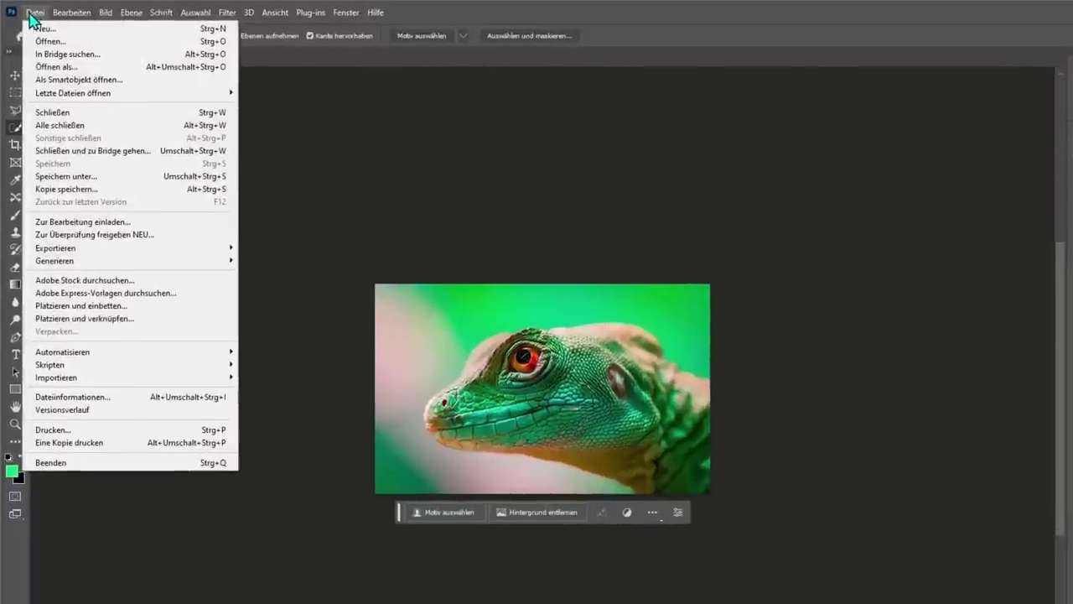
mouse_move(126, 351)
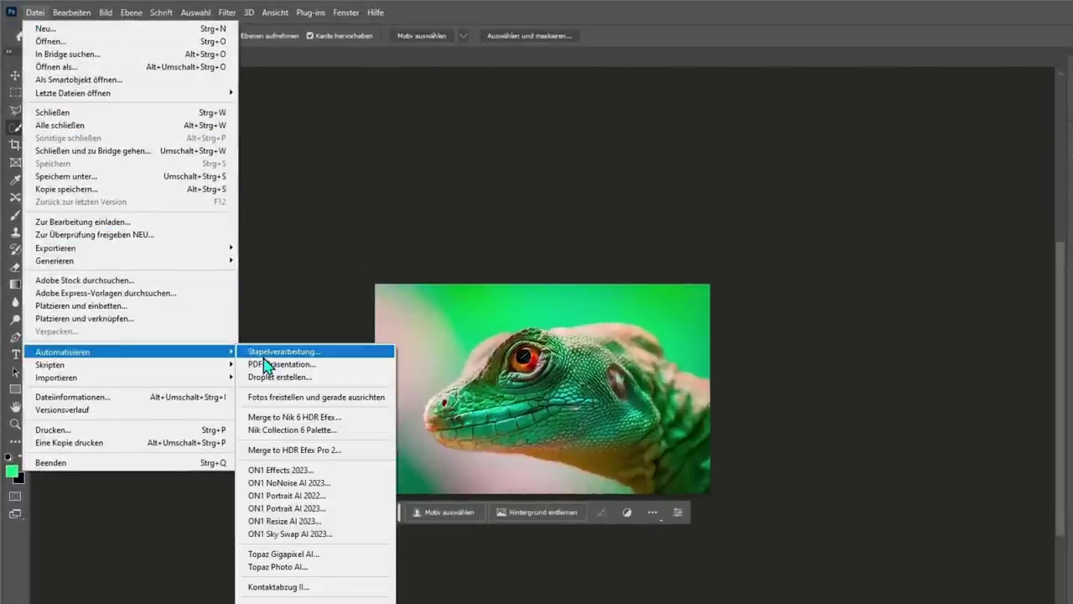
left_click(291, 567)
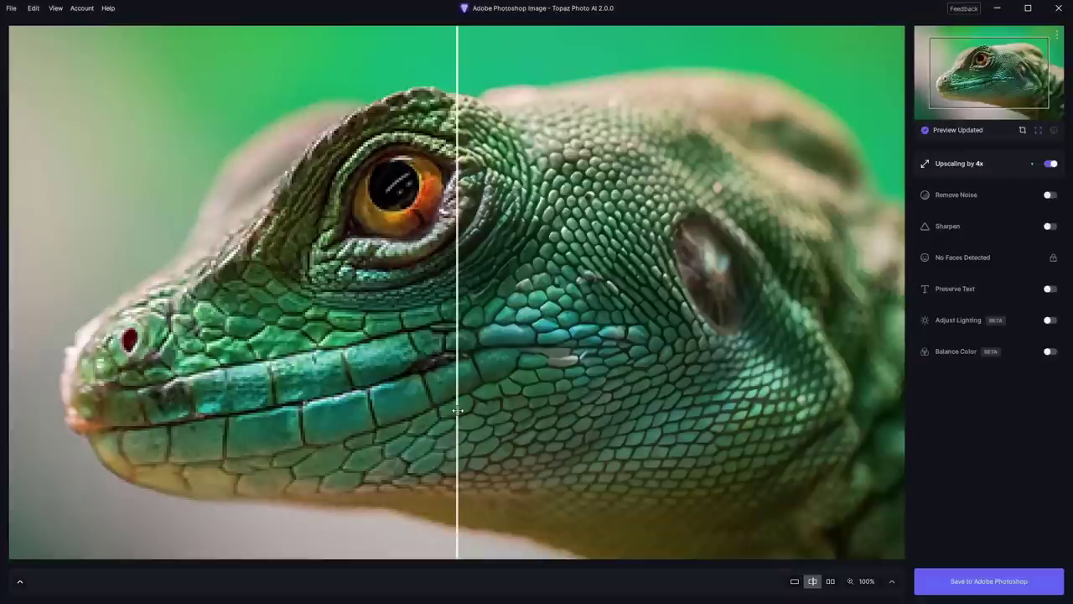
Step: Compare the 4x upscaled lizard with the original, then save it back to Photoshop
mouse_move(458, 411)
left_mouse_down()
mouse_move(761, 411)
mouse_move(527, 386)
left_mouse_up()
mouse_move(421, 372)
left_mouse_down()
mouse_move(120, 369)
mouse_move(729, 336)
mouse_move(585, 321)
left_mouse_up()
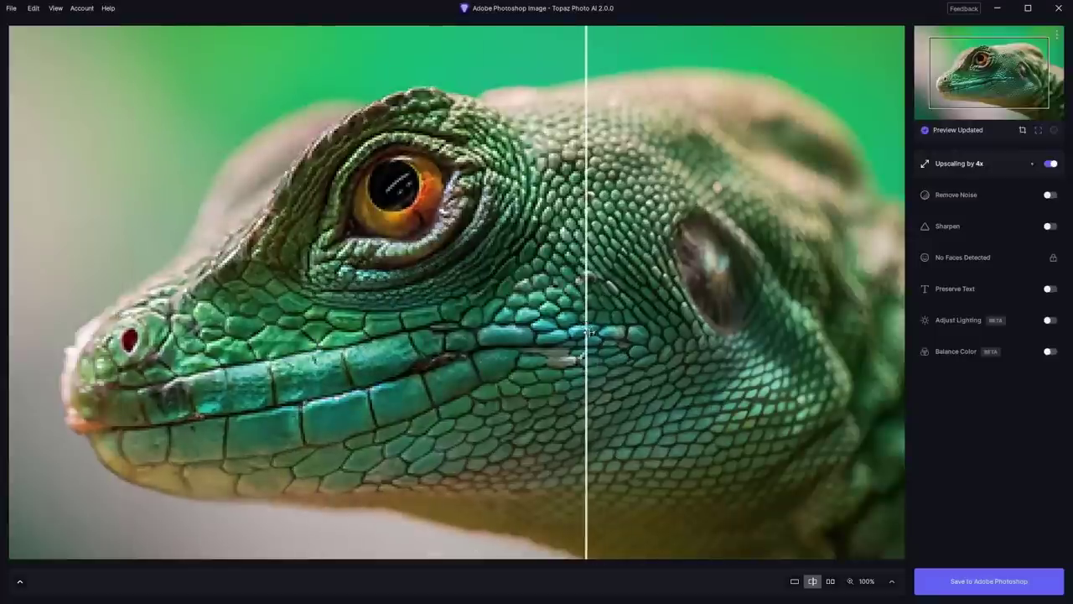
left_click(1000, 586)
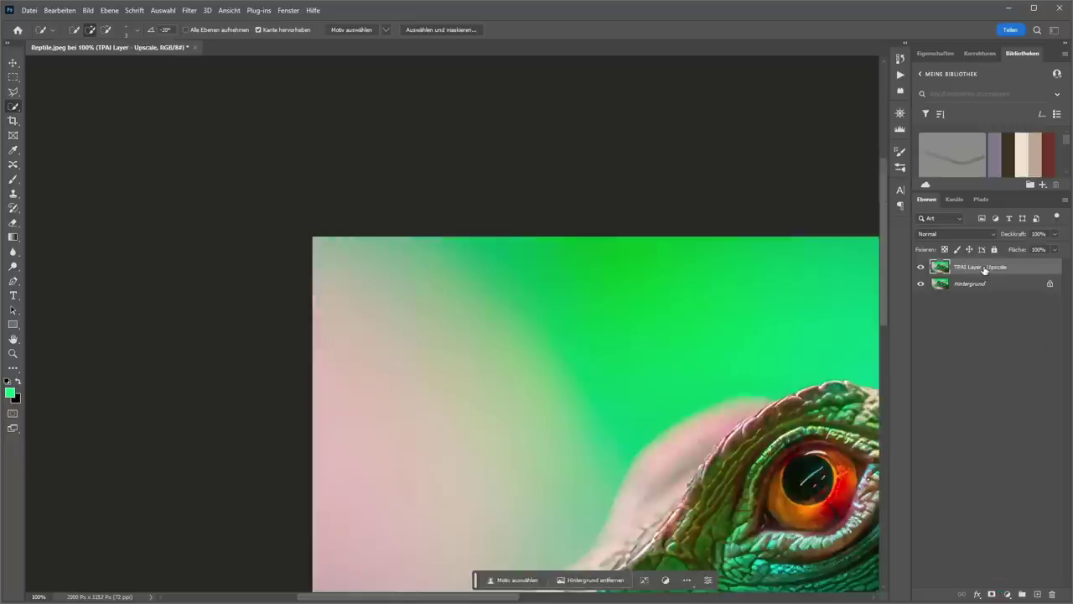
Step: Fit the lizard image to the window and toggle the TPAI Layer to compare with the original
key("ctrl+0")
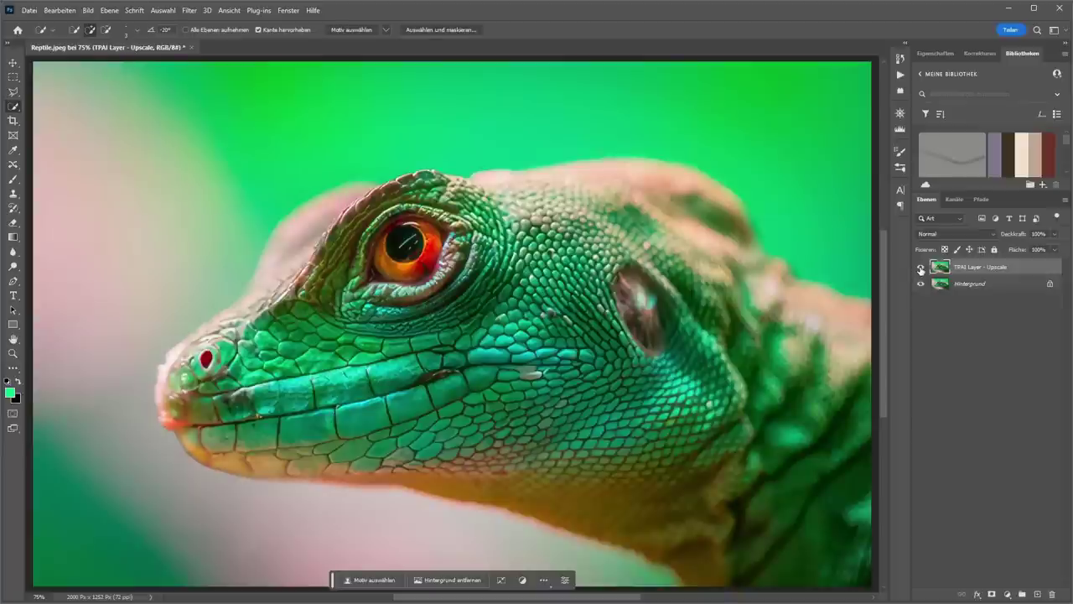
left_click(921, 268)
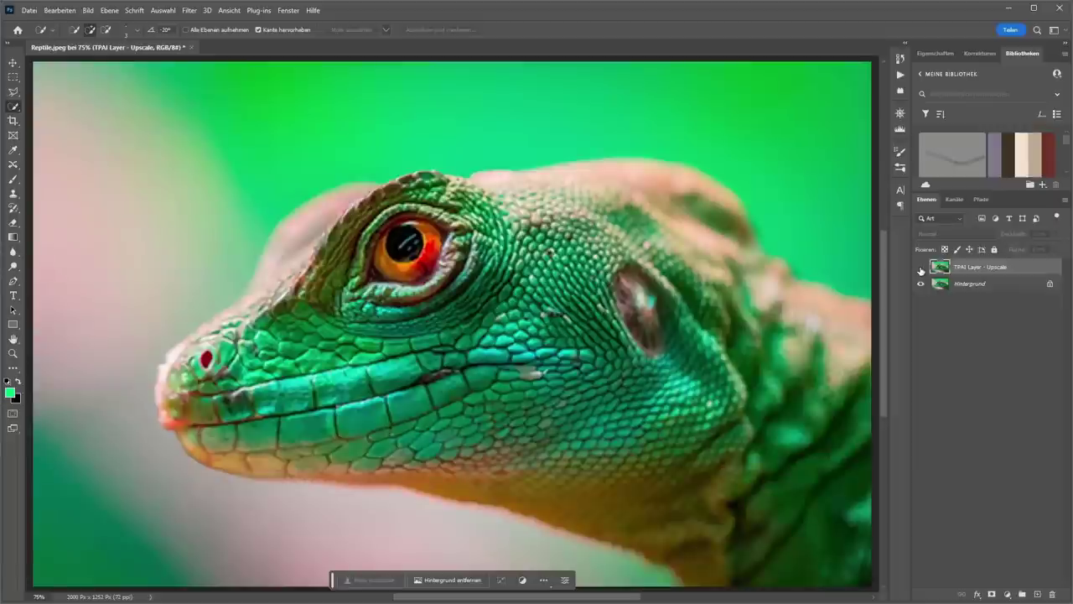
left_click(921, 269)
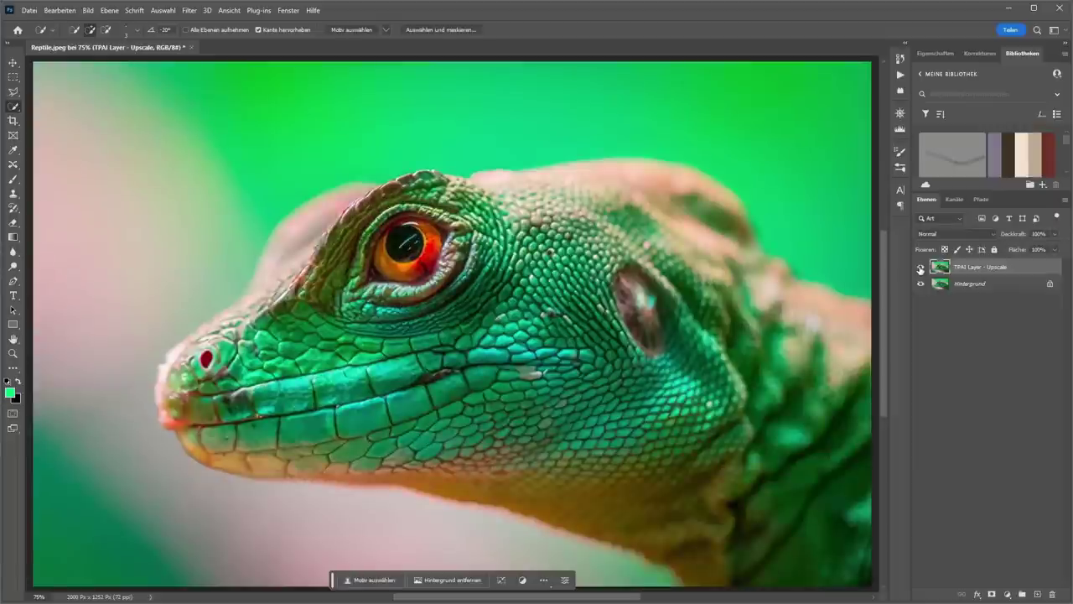
Step: Zoom to 300% on the lizard's eye, toggle the upscaled layer again, then fit to window
key("ctrl+1")
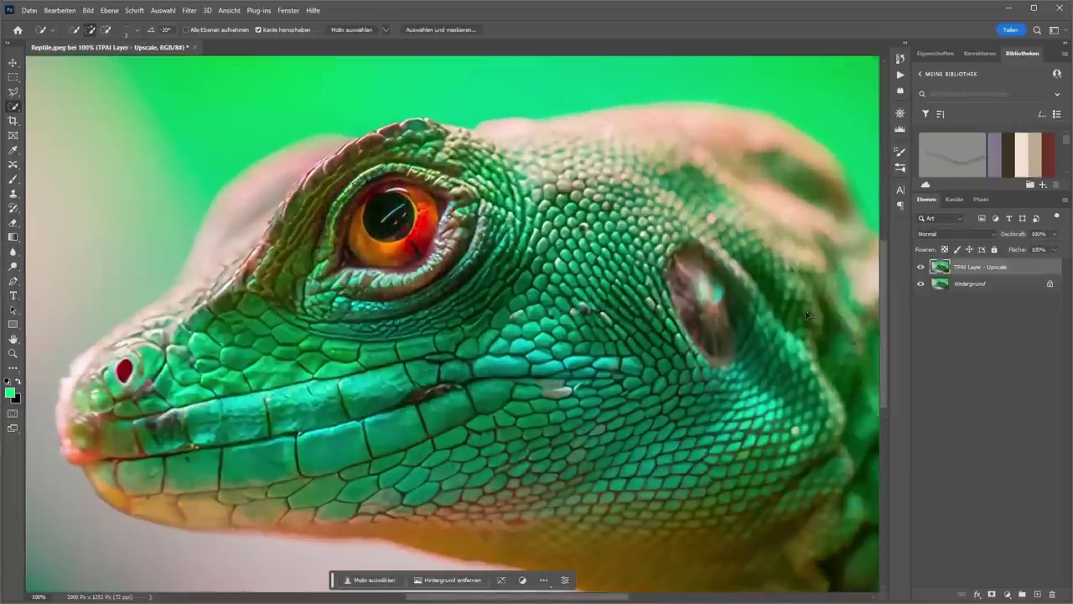
key("ctrl+plus")
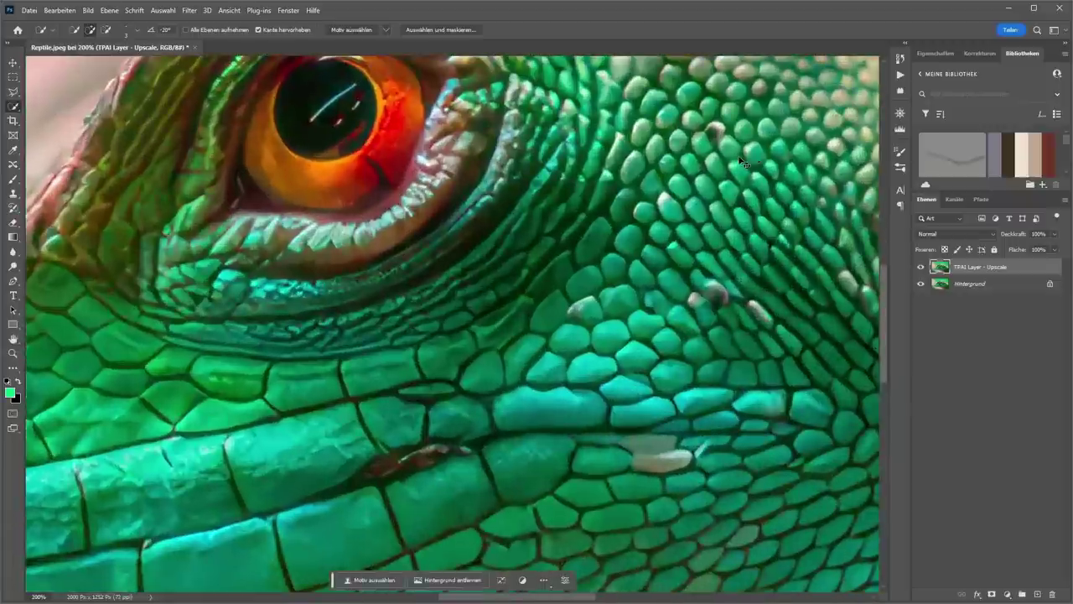
key("ctrl+plus")
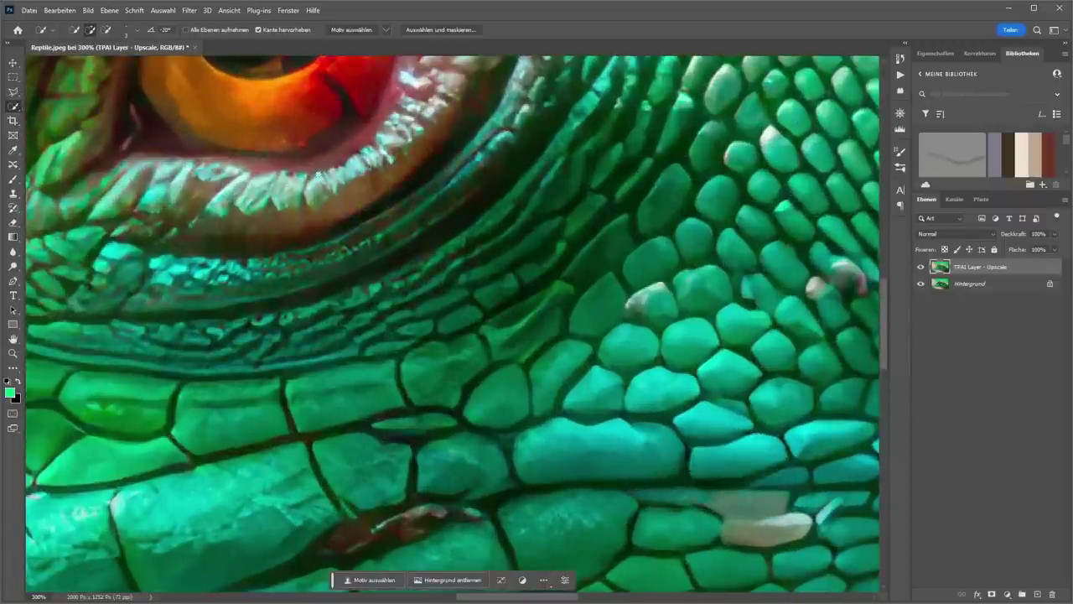
left_click_drag(326, 167, 476, 385)
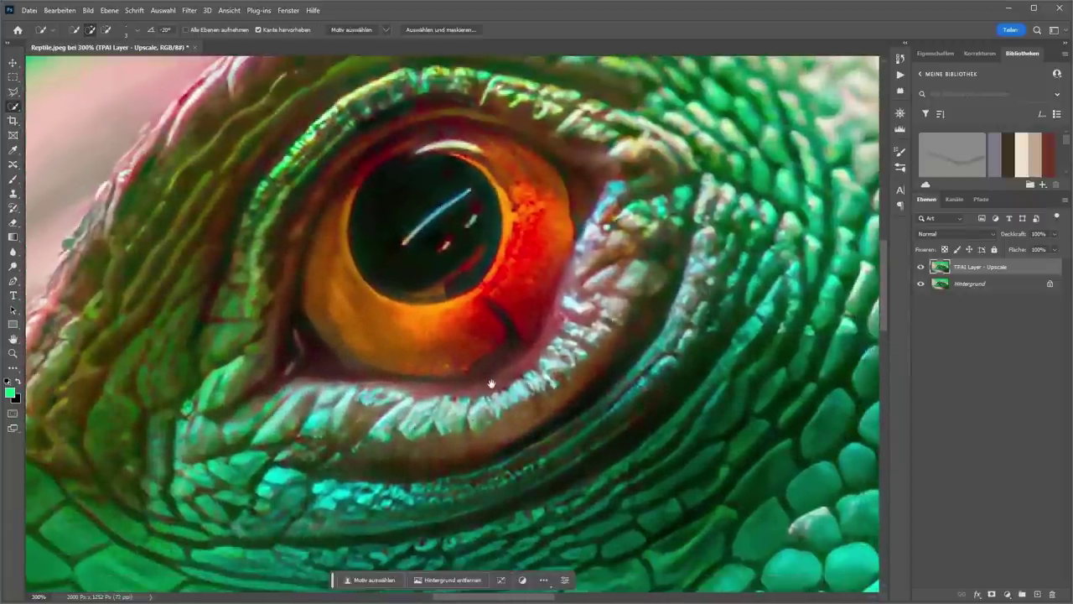
left_click(921, 267)
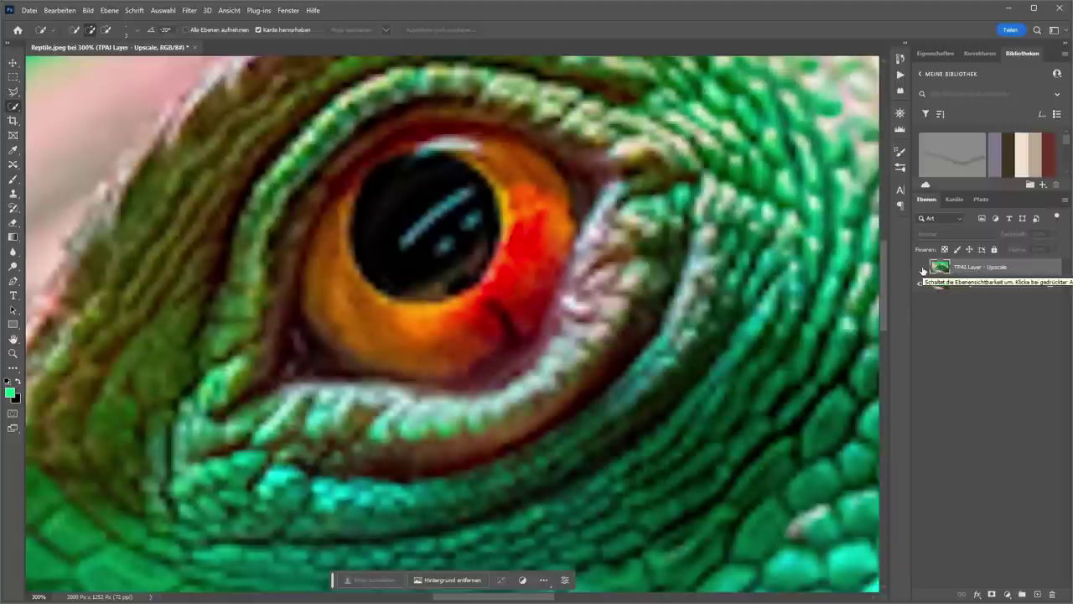
left_click(921, 267)
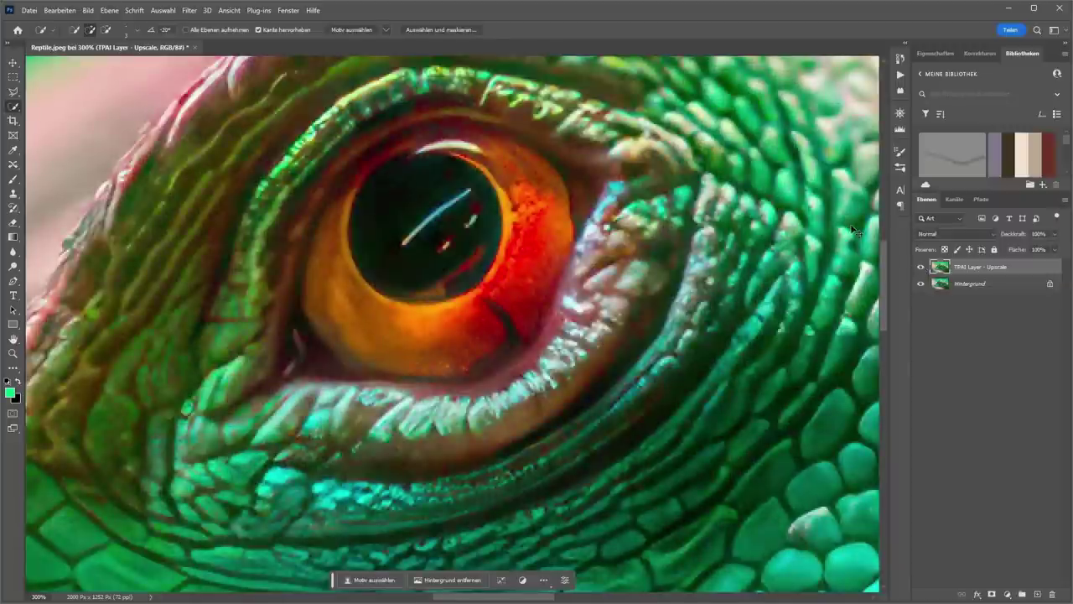
key("ctrl+0")
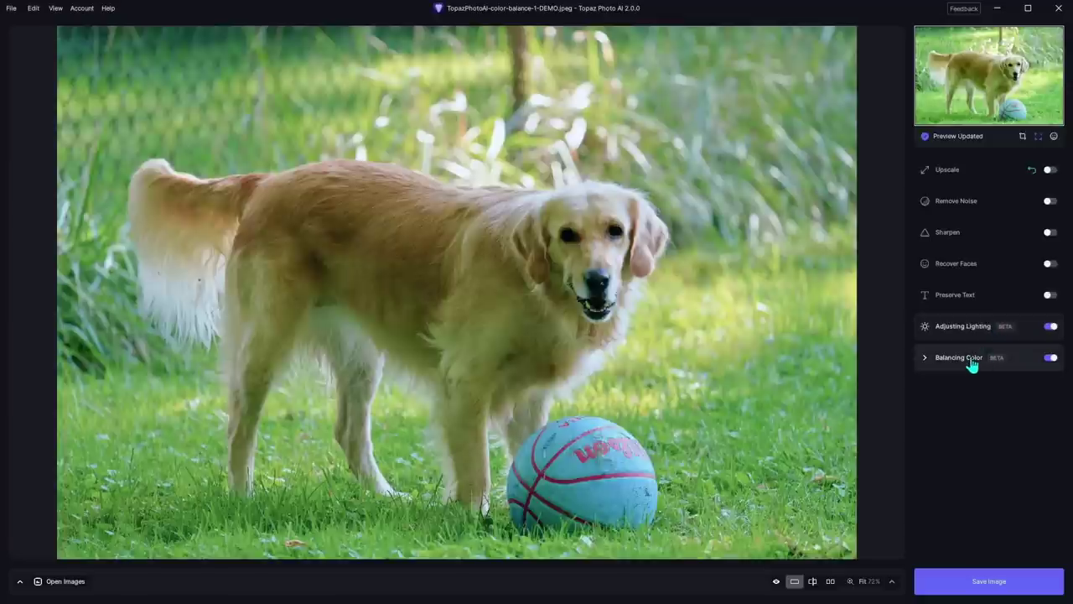
left_click(997, 583)
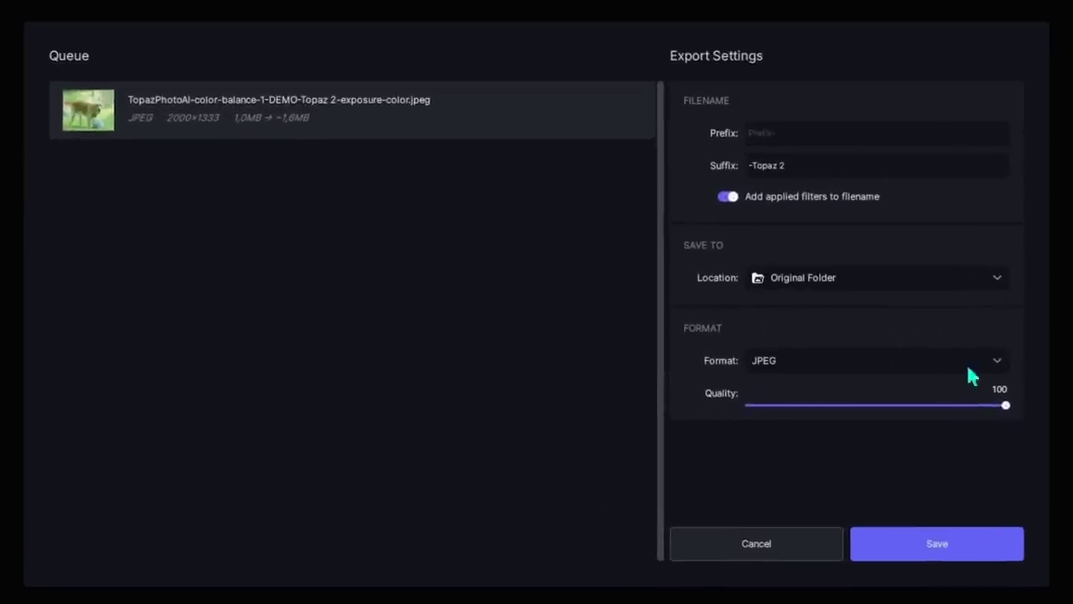
left_click(995, 364)
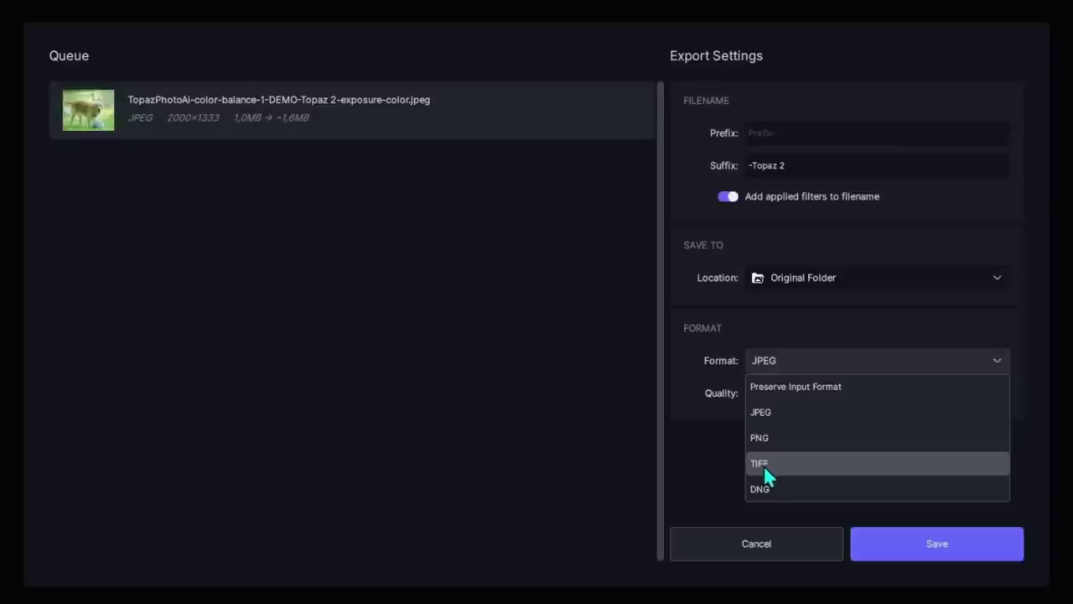
left_click(771, 421)
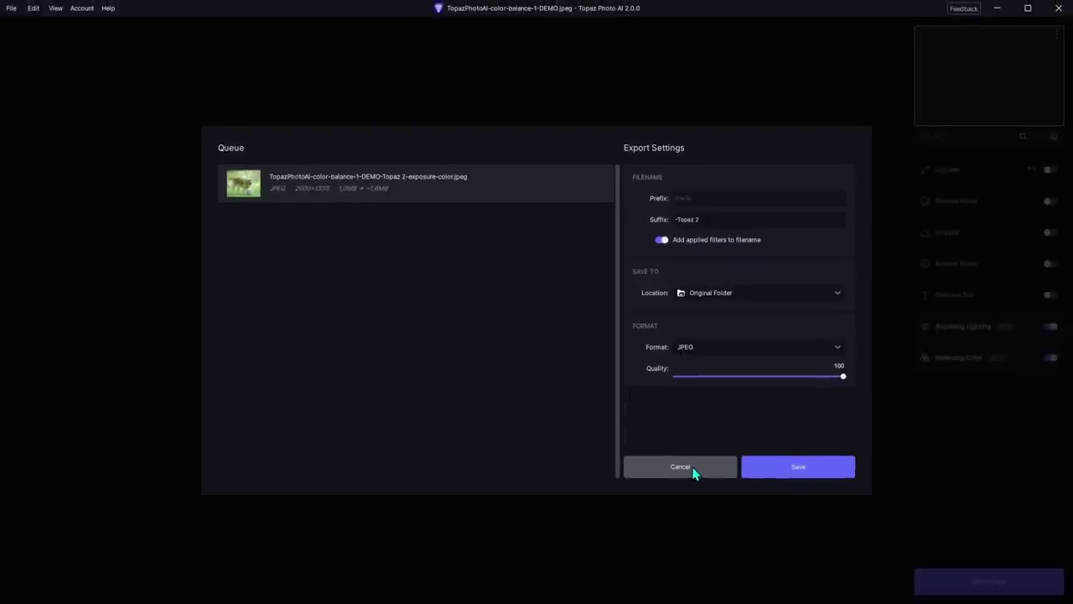
left_click(695, 469)
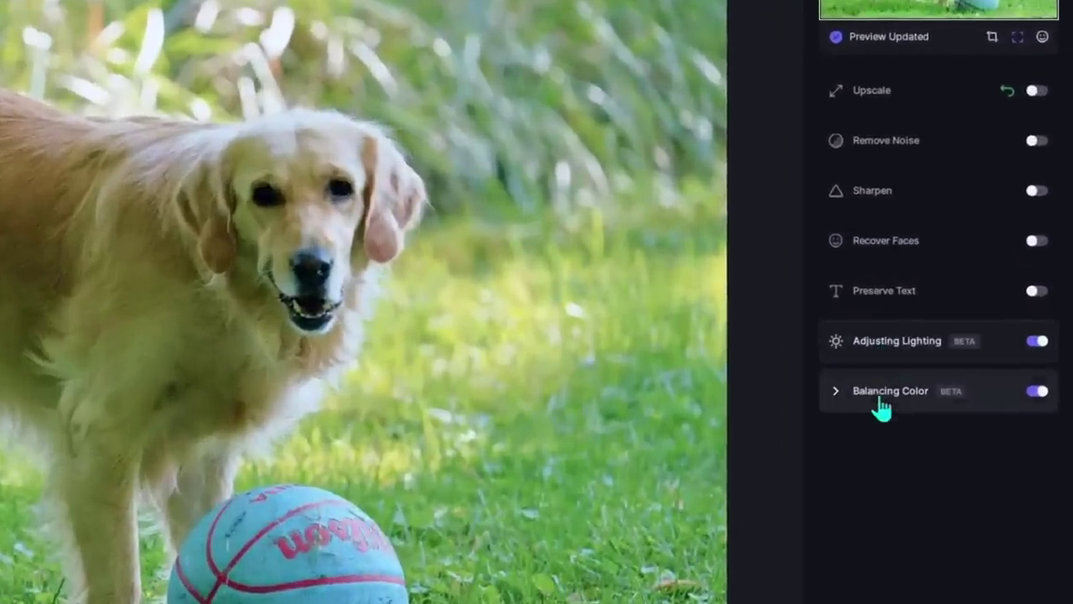
Step: Turn on Upscale, Remove Noise and Sharpen, and raise the lighting adjustment from 5 to 7
left_click(1034, 92)
left_click(1042, 142)
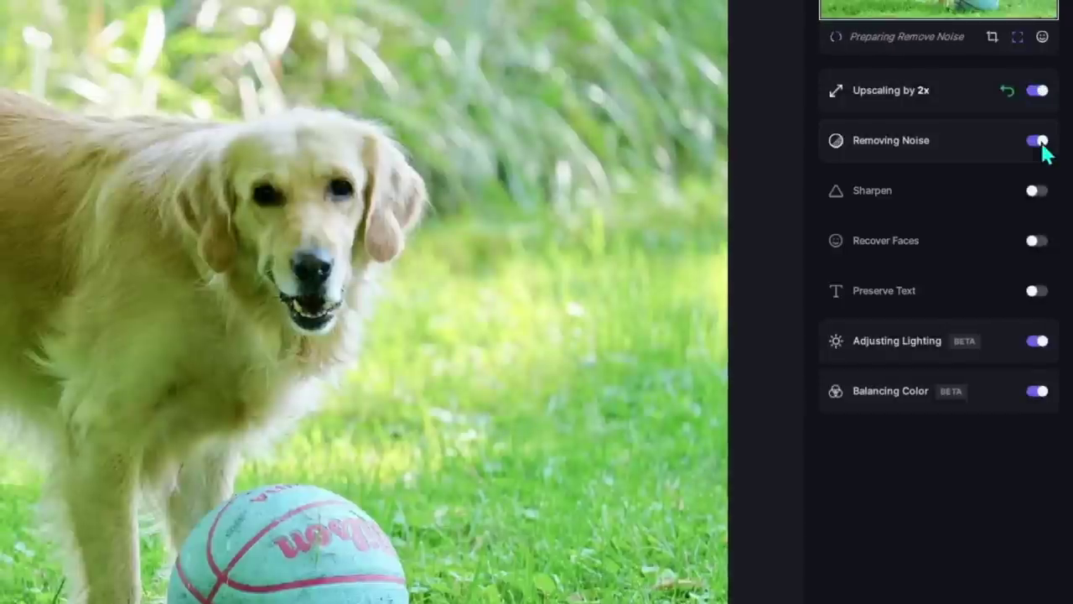
left_click(1040, 192)
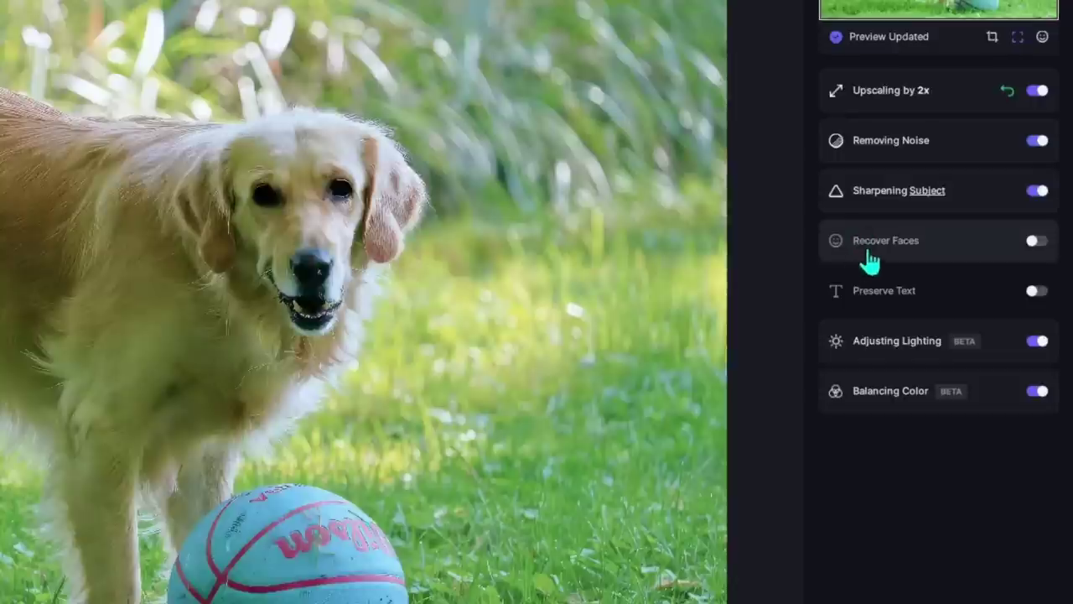
left_click(879, 354)
left_click_drag(897, 403, 900, 404)
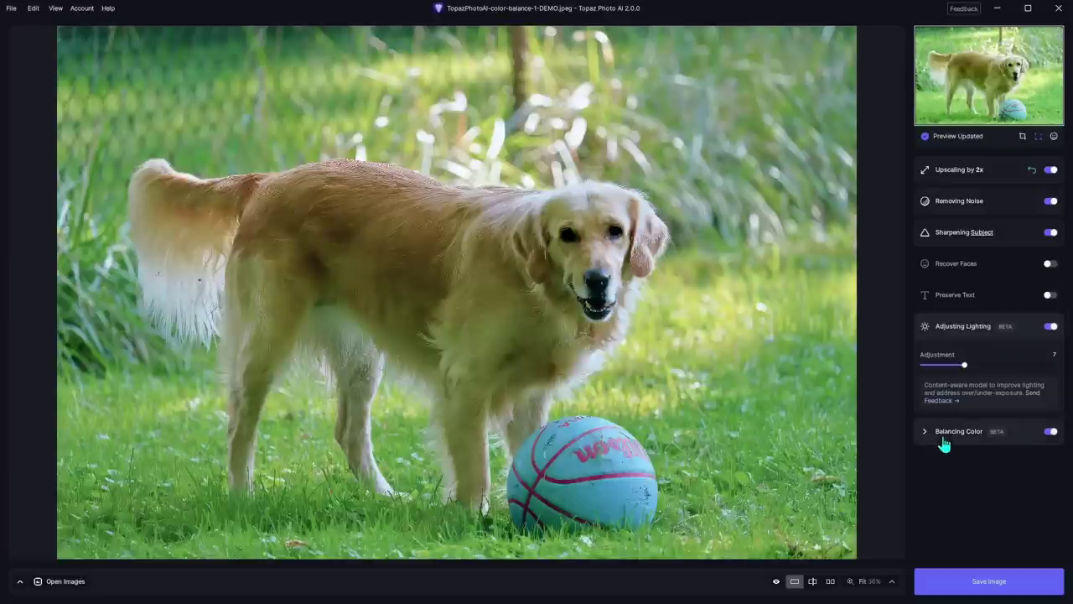
Step: Collapse the Adjusting Lighting panel and expand Balancing Color to show Temperature and Opacity sliders
left_click(939, 331)
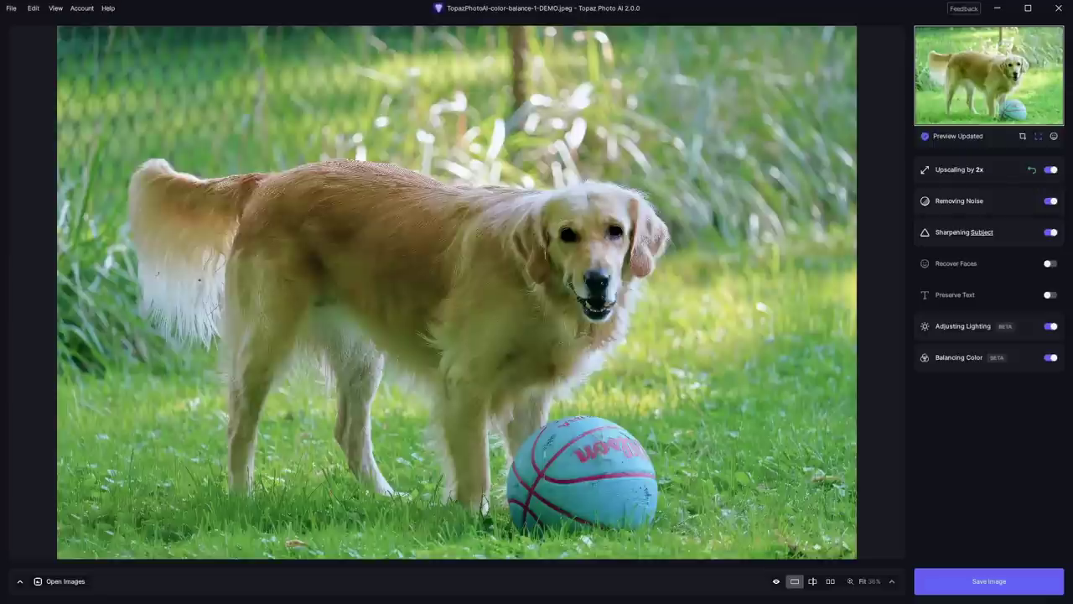
left_click(929, 362)
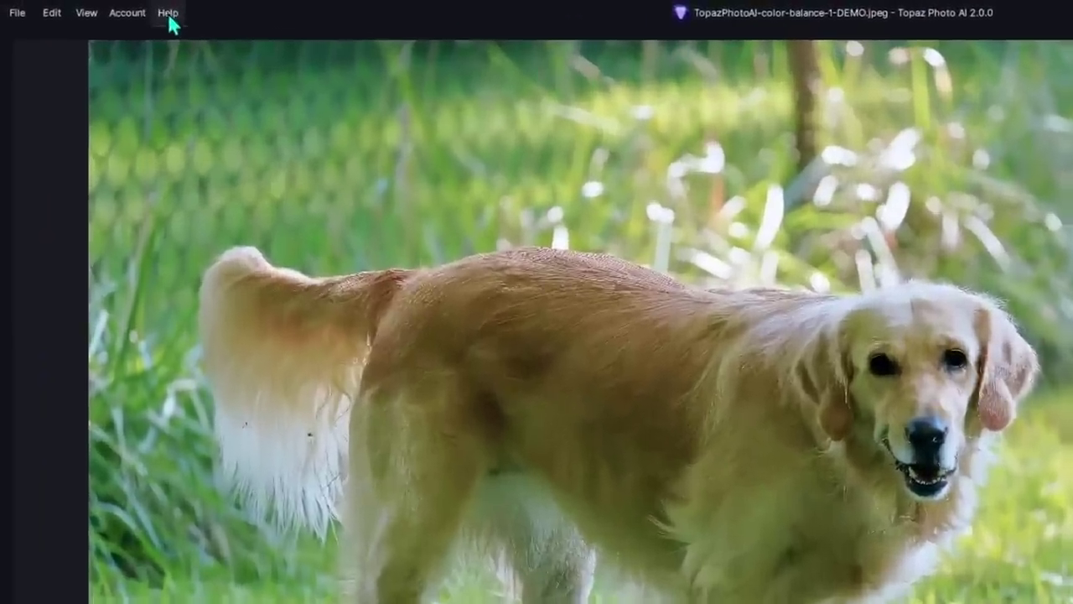
left_click(106, 9)
left_click(215, 100)
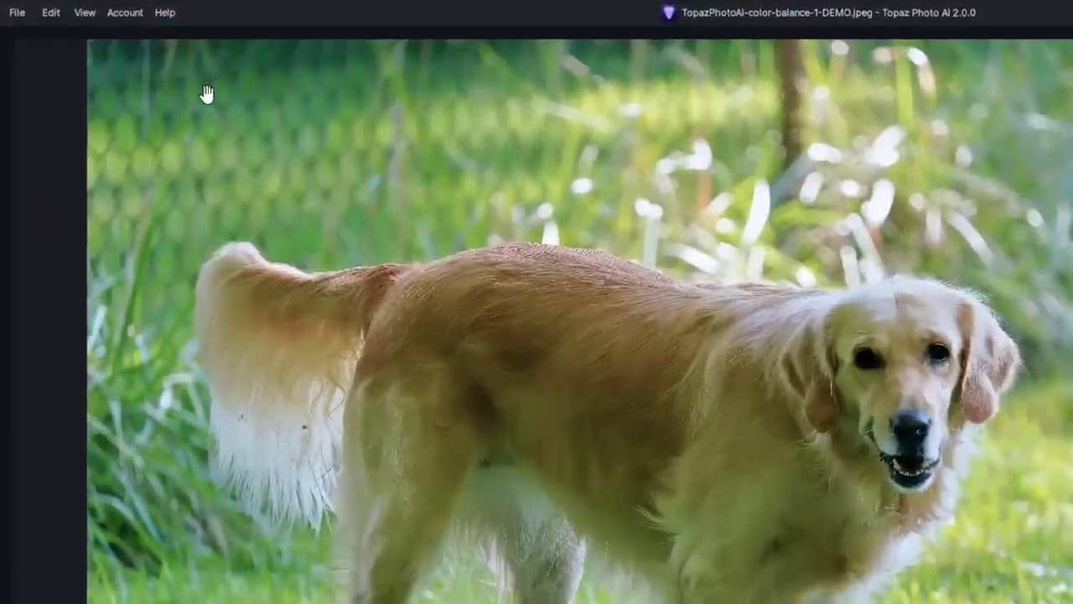